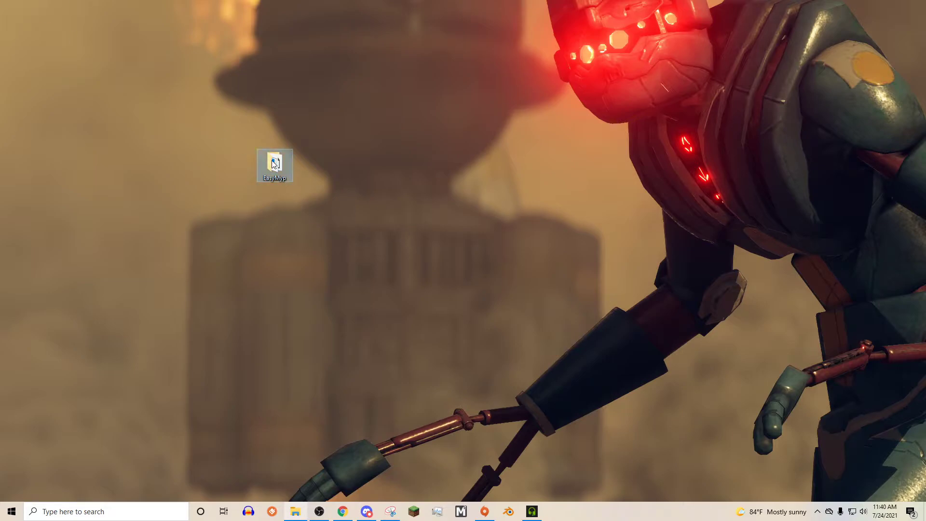
Move the EasyMyp desktop icon about 76 px to the right.
{"action": "left_click_drag", "start_coordinate": [273, 164], "coordinate": [310, 164]}
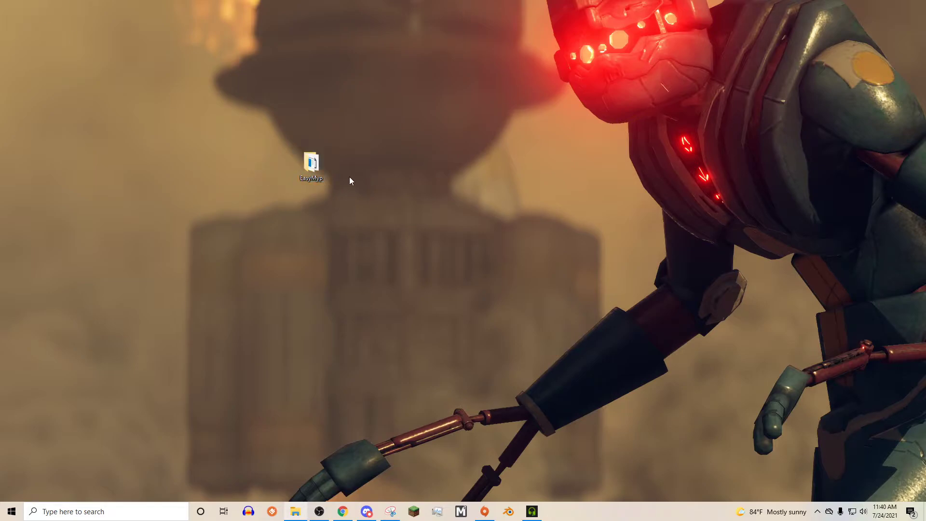
Open the EasyMyp folder, launch EasyMYP.exe, and nudge the folder window up and left.
{"action": "double_click", "coordinate": [321, 182]}
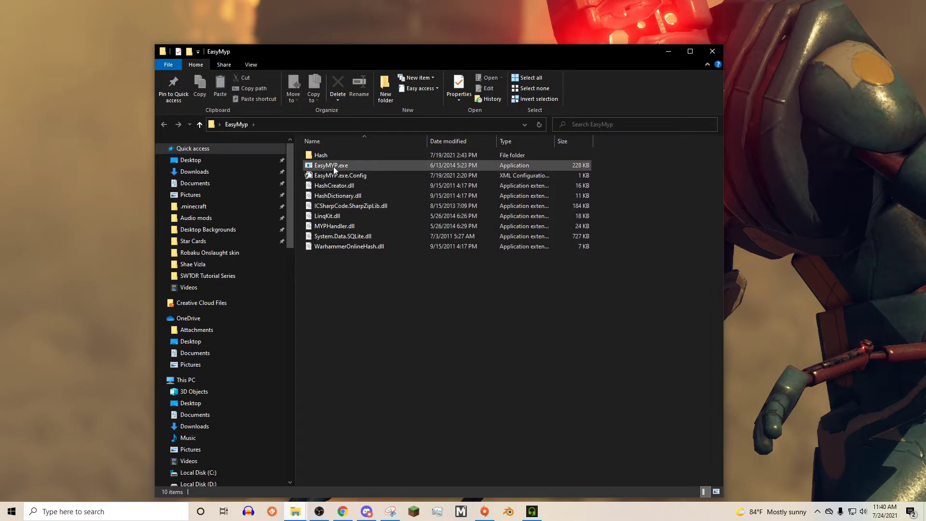
{"action": "double_click", "coordinate": [333, 166]}
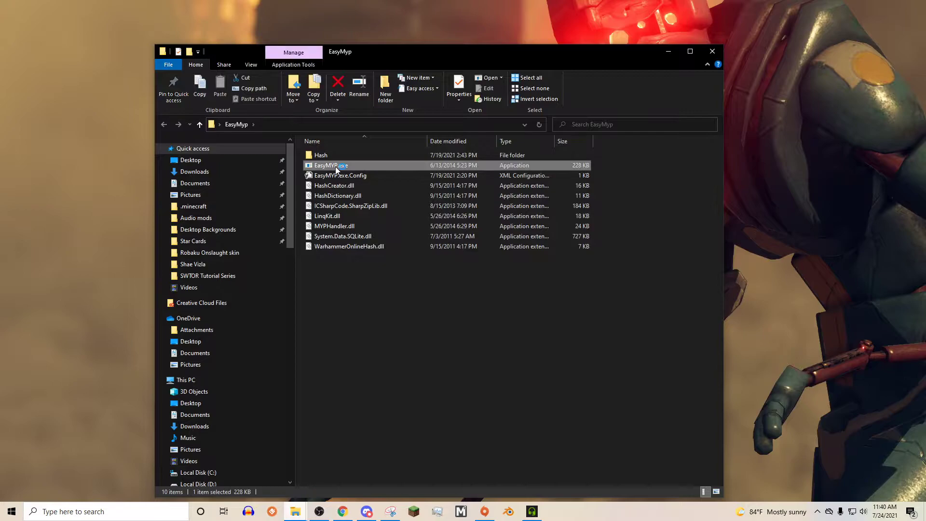
{"action": "left_click_drag", "start_coordinate": [344, 53], "coordinate": [328, 33]}
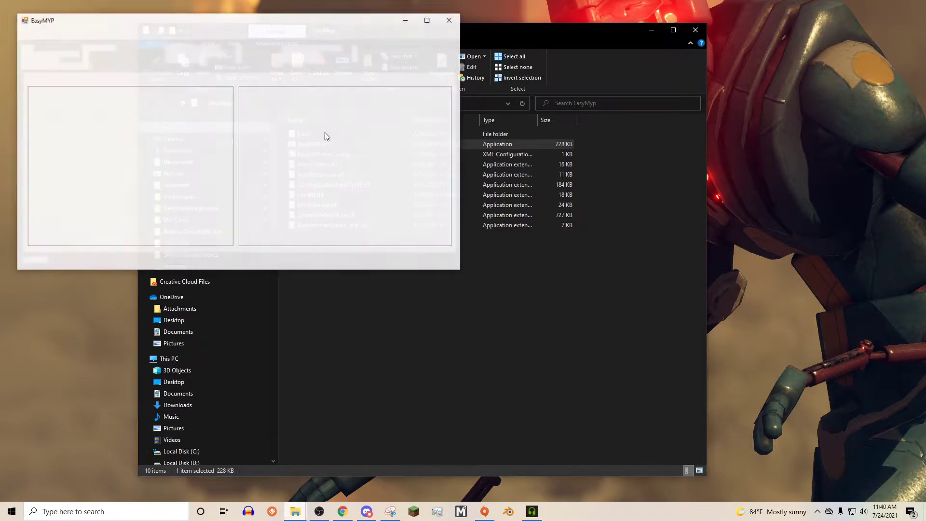
Choose SWTOR Extract on the Desktop as EasyMYP's extraction folder through File > Select Extraction Folder.
{"action": "left_click_drag", "start_coordinate": [243, 25], "coordinate": [379, 86]}
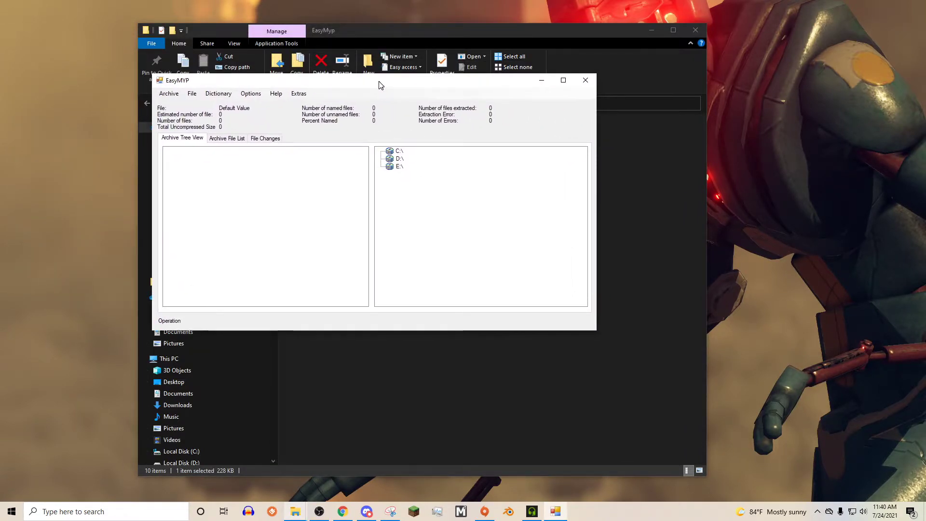
{"action": "left_click", "coordinate": [191, 97]}
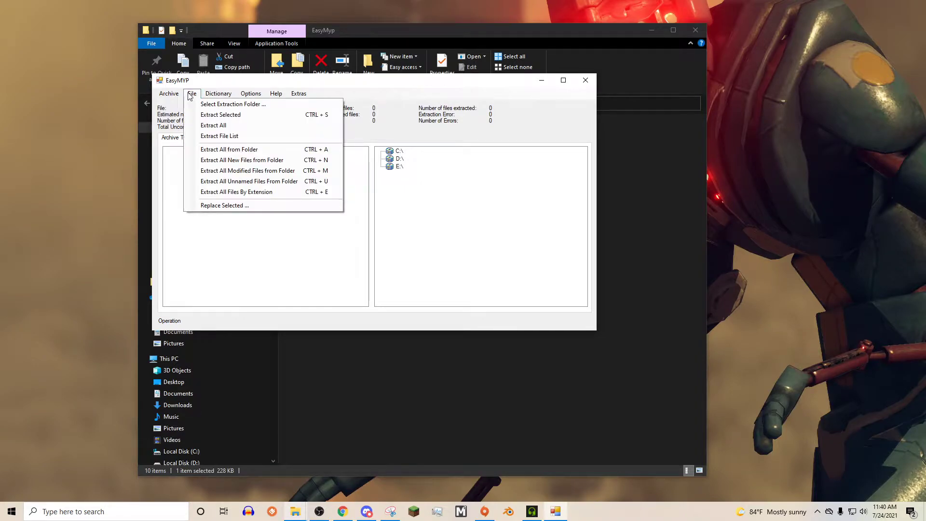
{"action": "left_click", "coordinate": [193, 93]}
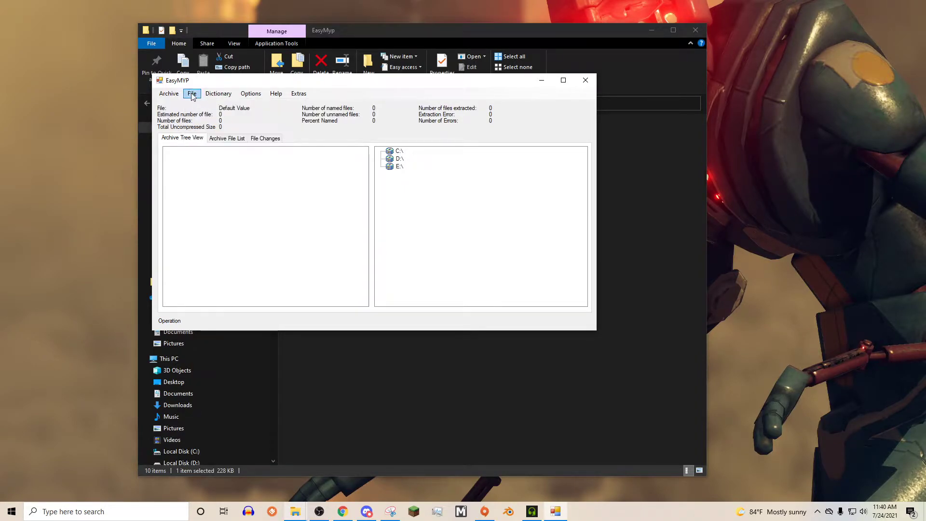
{"action": "left_click", "coordinate": [192, 94]}
{"action": "left_click", "coordinate": [199, 105]}
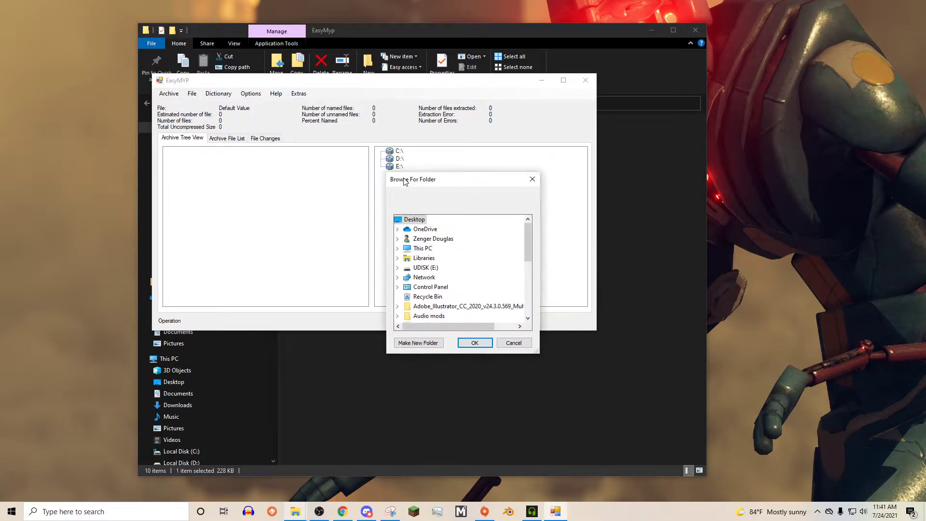
{"action": "left_click_drag", "start_coordinate": [403, 179], "coordinate": [352, 132]}
{"action": "scroll", "coordinate": [352, 248], "scroll_direction": "down", "scroll_amount": 10}
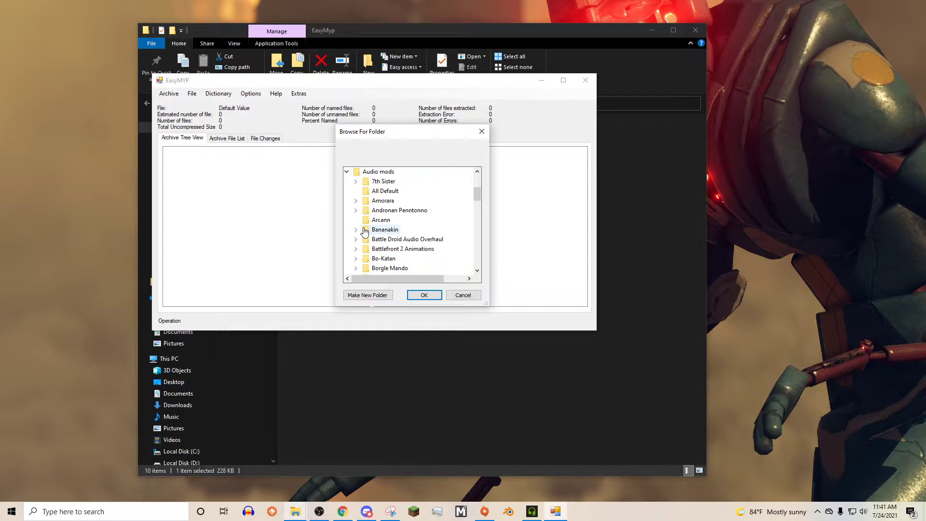
{"action": "left_click_drag", "start_coordinate": [476, 214], "coordinate": [475, 179]}
{"action": "left_click", "coordinate": [347, 258]}
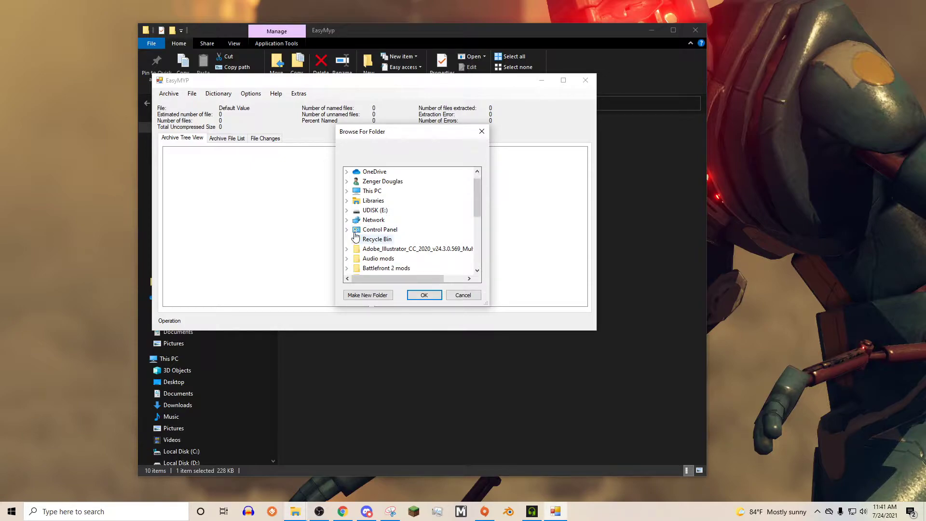
{"action": "scroll", "coordinate": [415, 207], "scroll_direction": "up", "scroll_amount": 1}
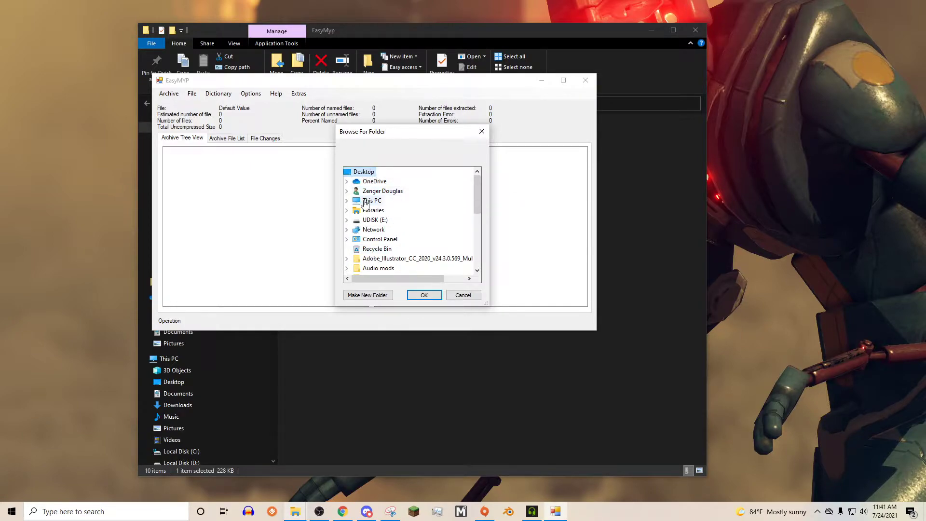
{"action": "scroll", "coordinate": [386, 203], "scroll_direction": "down", "scroll_amount": 5}
{"action": "left_click", "coordinate": [402, 252]}
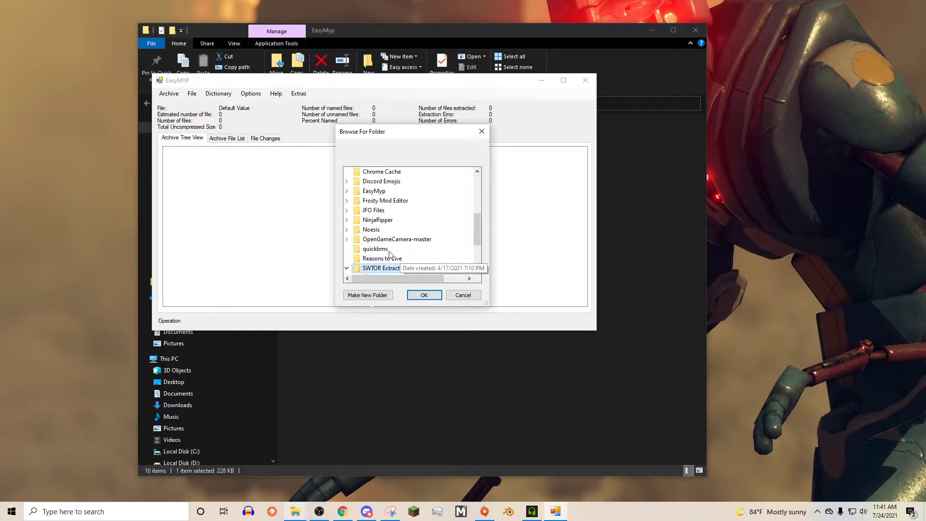
{"action": "left_click", "coordinate": [423, 294]}
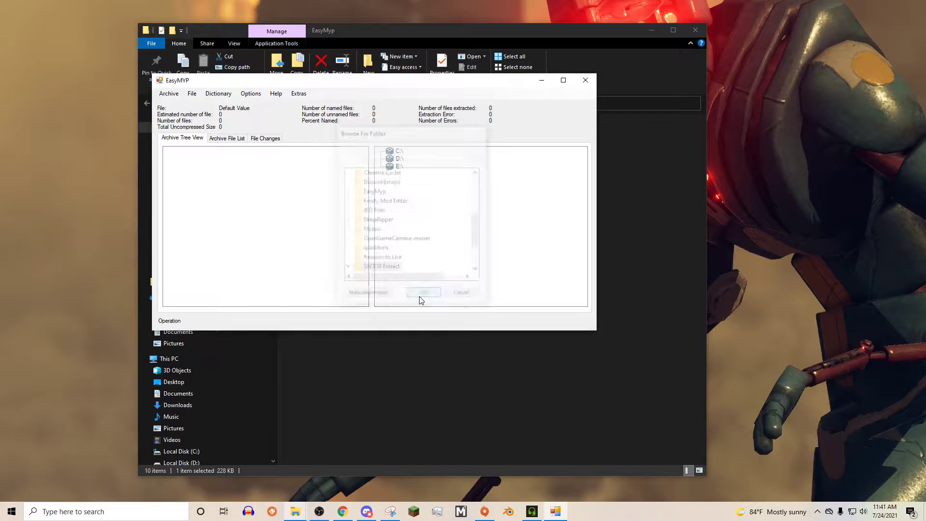
Bring up EasyMYP's Open Archive dialog and browse its higher-level location list.
{"action": "left_click_drag", "start_coordinate": [191, 83], "coordinate": [198, 83]}
{"action": "left_click", "coordinate": [182, 94]}
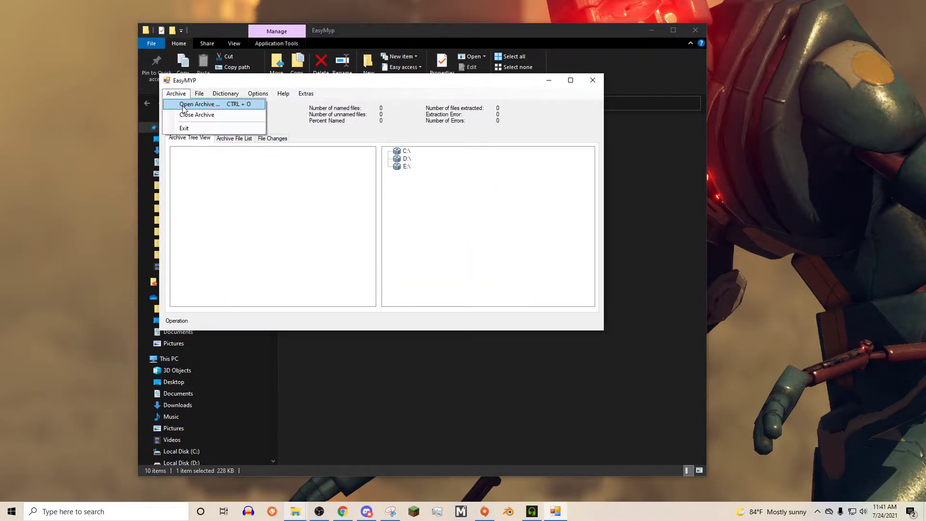
{"action": "left_click", "coordinate": [184, 104]}
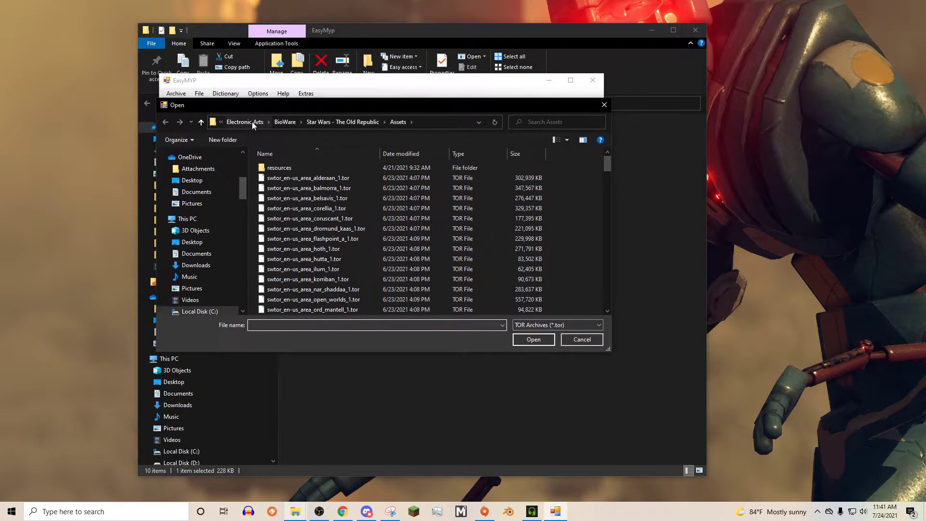
{"action": "left_click", "coordinate": [221, 125]}
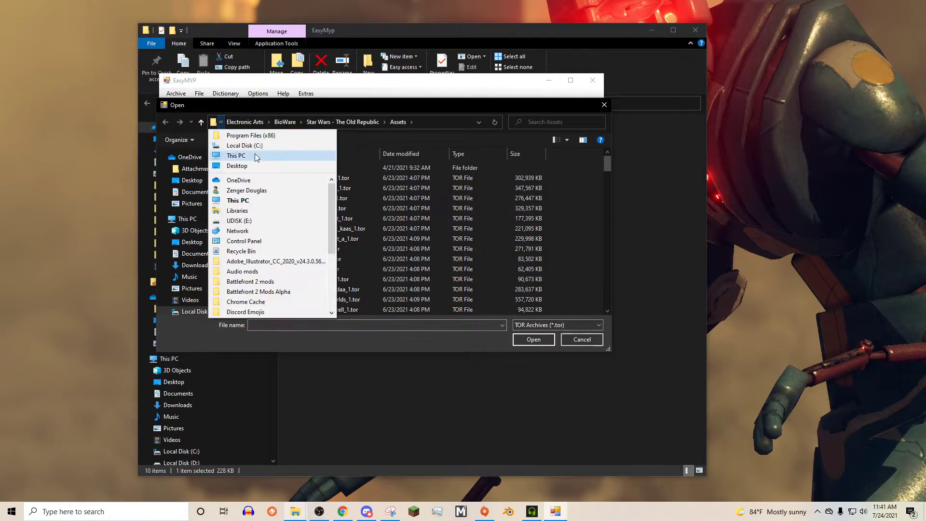
{"action": "scroll", "coordinate": [318, 223], "scroll_direction": "down", "scroll_amount": 3}
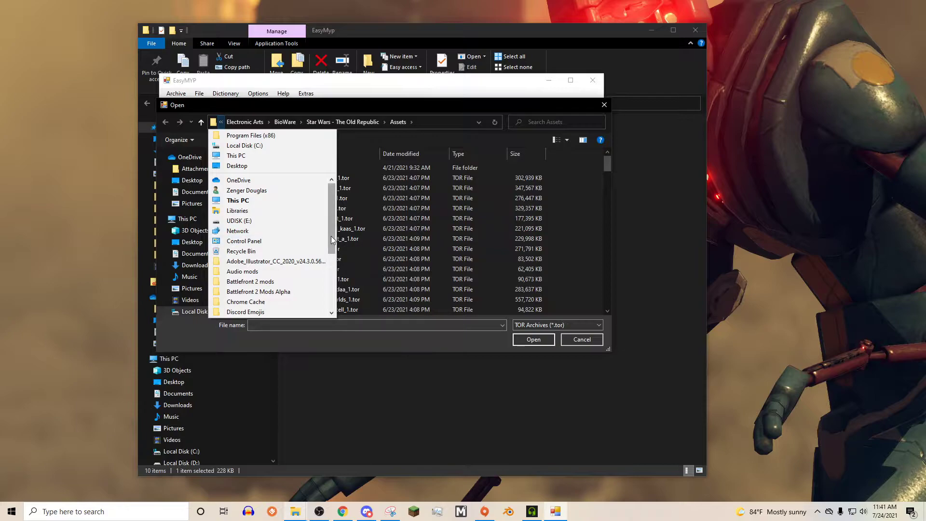
{"action": "scroll", "coordinate": [333, 275], "scroll_direction": "down", "scroll_amount": 2}
{"action": "scroll", "coordinate": [333, 275], "scroll_direction": "up", "scroll_amount": 5}
{"action": "left_click", "coordinate": [259, 105]}
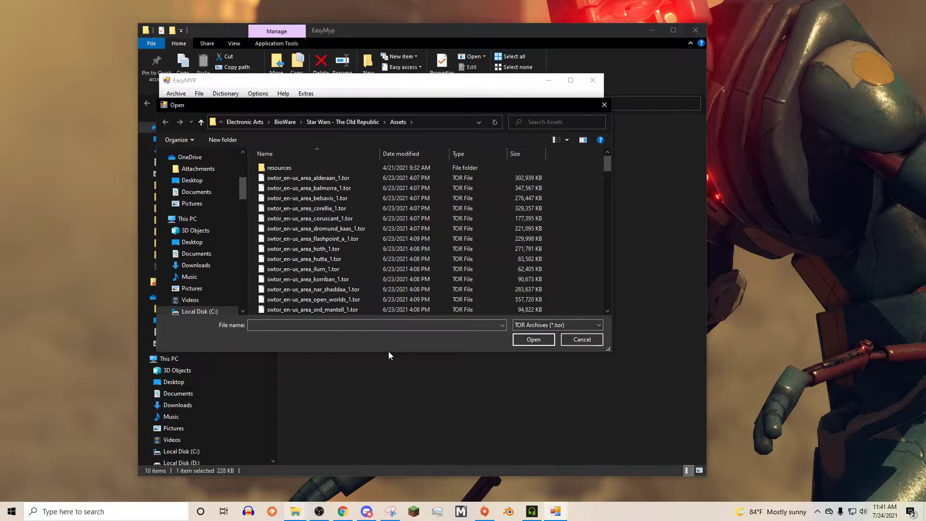
Enlarge the file browser and select swtor_en-us_cnv_misc_1.tor in the Assets folder.
{"action": "left_click_drag", "start_coordinate": [388, 352], "coordinate": [389, 446]}
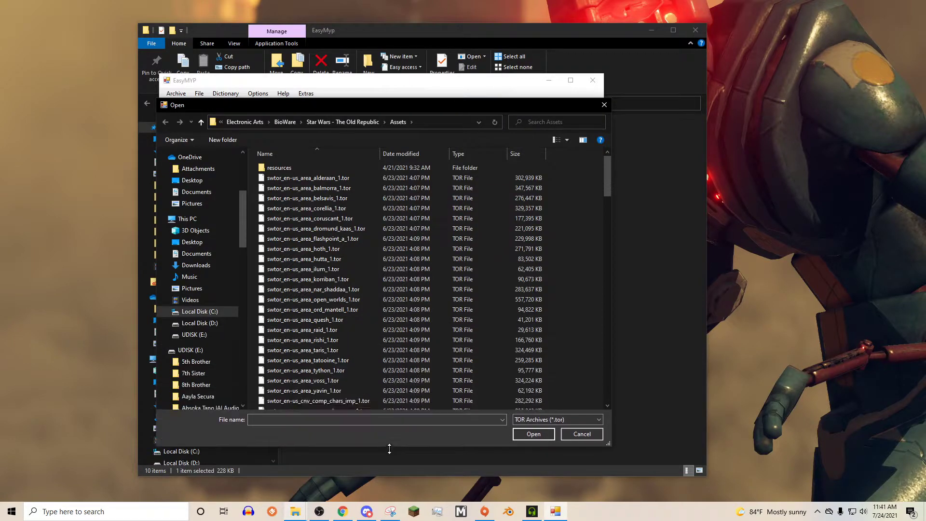
{"action": "left_click_drag", "start_coordinate": [293, 106], "coordinate": [303, 80]}
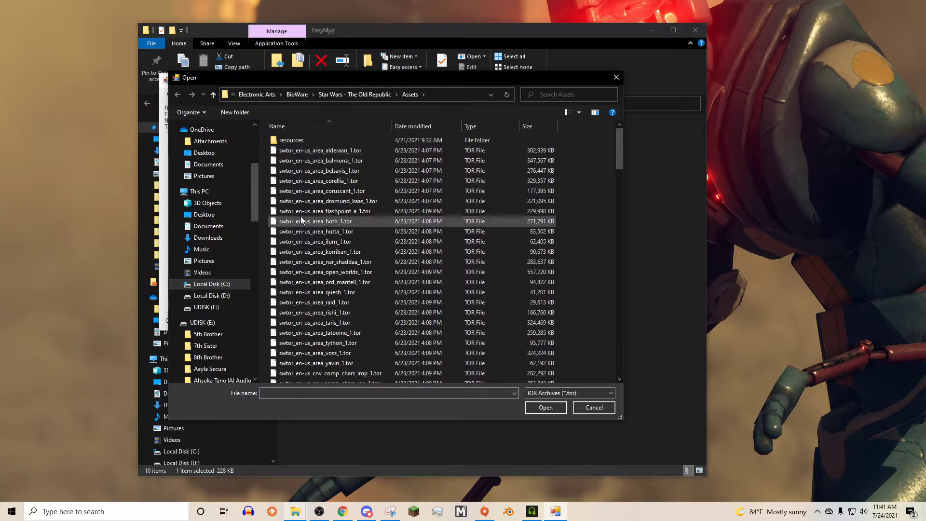
{"action": "left_click_drag", "start_coordinate": [615, 140], "coordinate": [618, 188]}
{"action": "scroll", "coordinate": [617, 183], "scroll_direction": "up", "scroll_amount": 3}
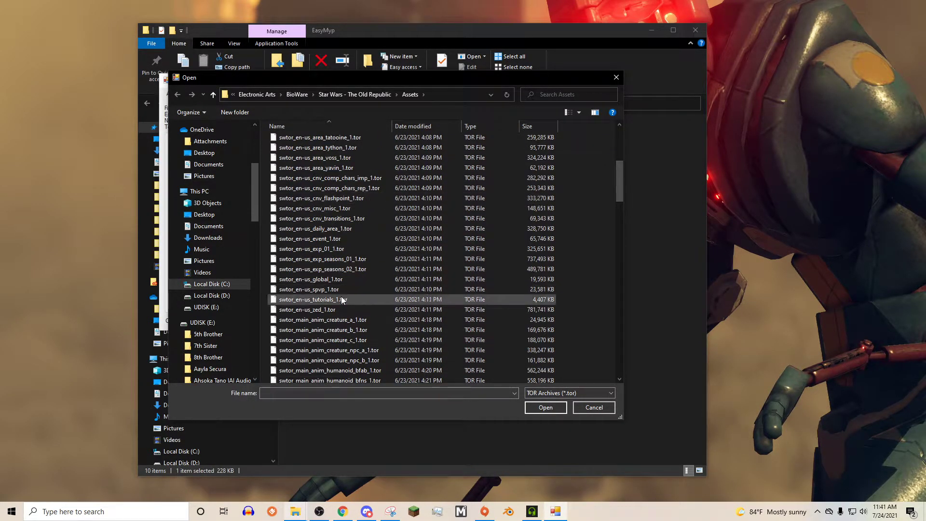
{"action": "left_click", "coordinate": [332, 209]}
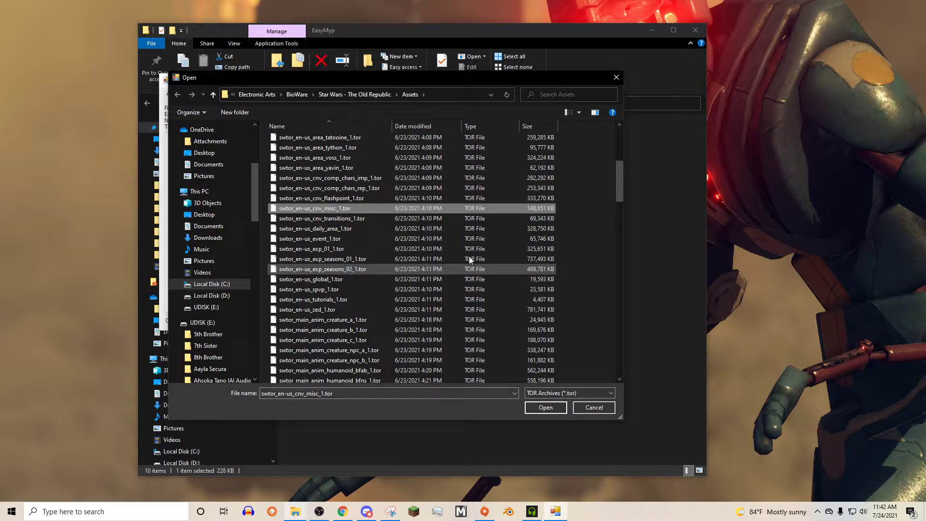
{"action": "left_click_drag", "start_coordinate": [617, 185], "coordinate": [617, 177]}
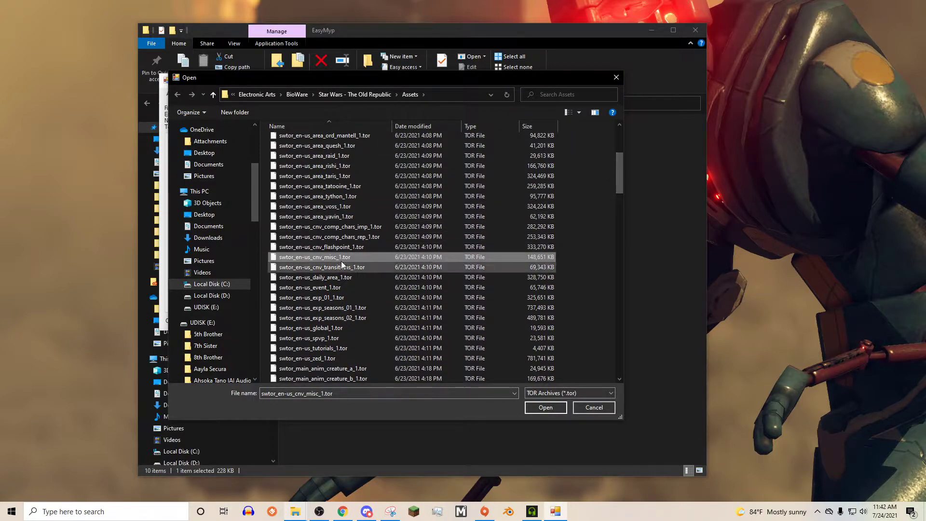
Open the archive, expand resources > en-us > bnk2, and extract cnv_location_universal_imperial_flight_commander.acb.
{"action": "left_click", "coordinate": [546, 408]}
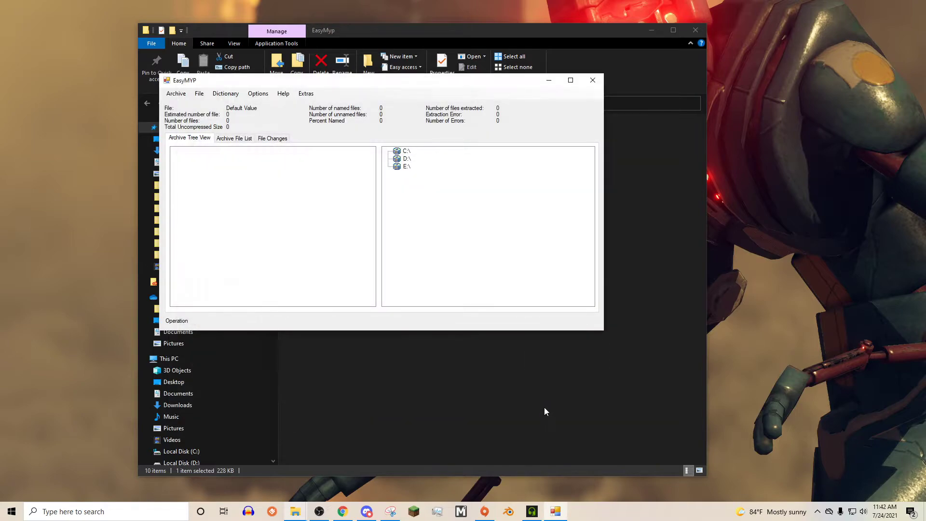
{"action": "left_click", "coordinate": [176, 151]}
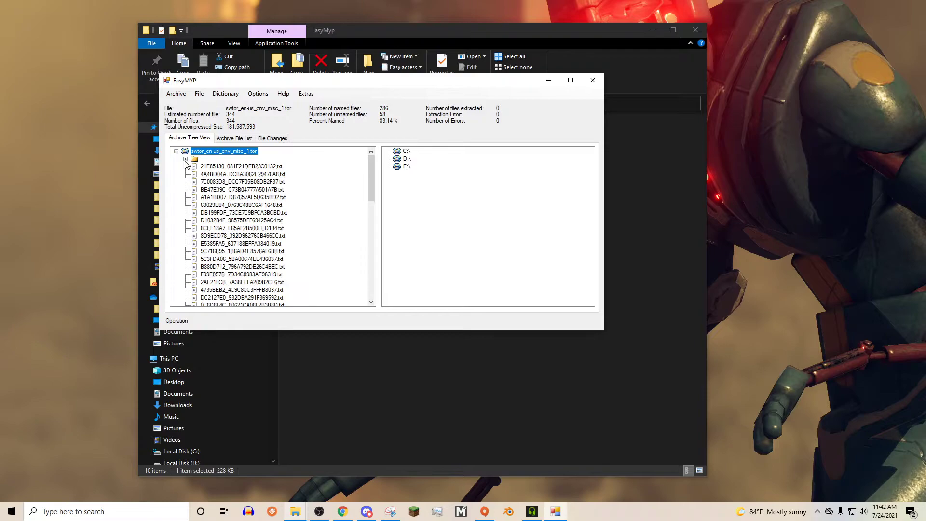
{"action": "left_click", "coordinate": [189, 160]}
{"action": "left_click", "coordinate": [194, 167]}
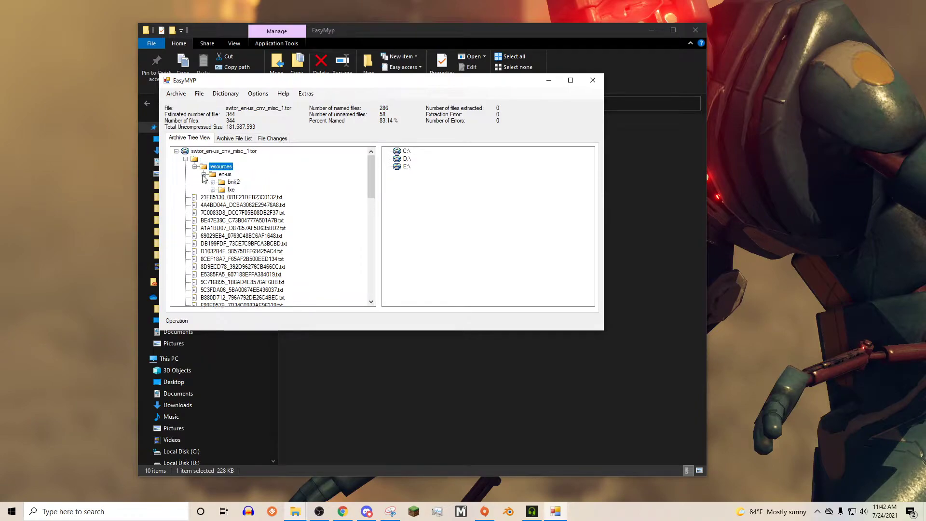
{"action": "left_click", "coordinate": [215, 182]}
{"action": "left_click", "coordinate": [233, 152]}
{"action": "scroll", "coordinate": [233, 153], "scroll_direction": "up", "scroll_amount": 2}
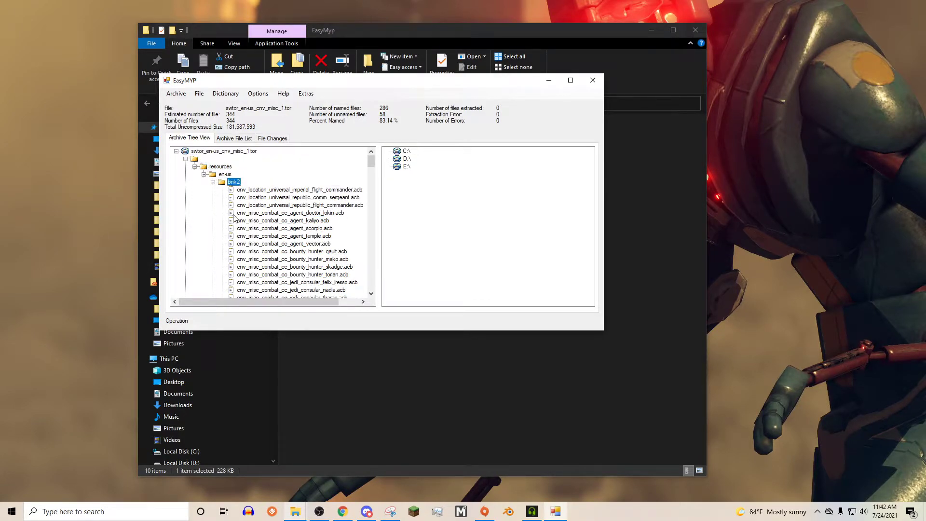
{"action": "right_click", "coordinate": [236, 183]}
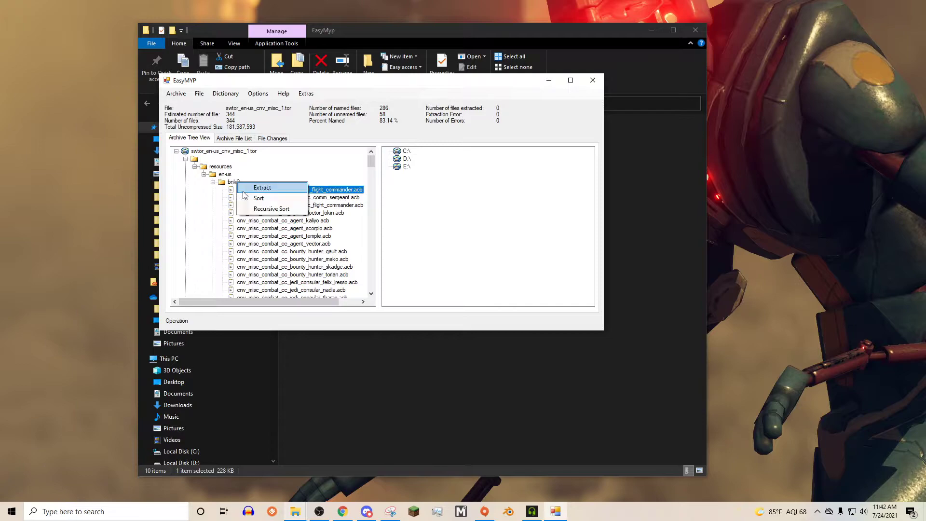
{"action": "left_click", "coordinate": [246, 189]}
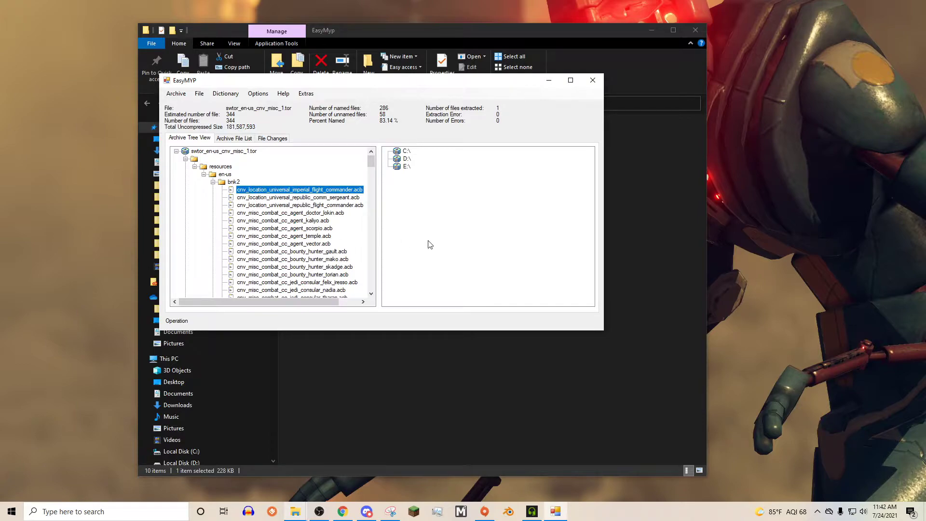
Navigate File Explorer to SWTOR Extract > resources > en-us > bnk2.
{"action": "left_click", "coordinate": [625, 275]}
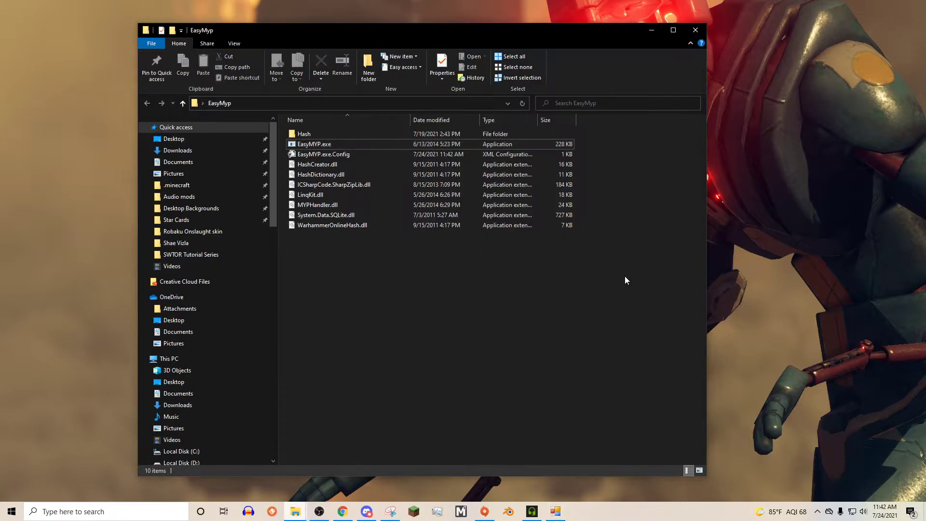
{"action": "key", "text": "alt+Up"}
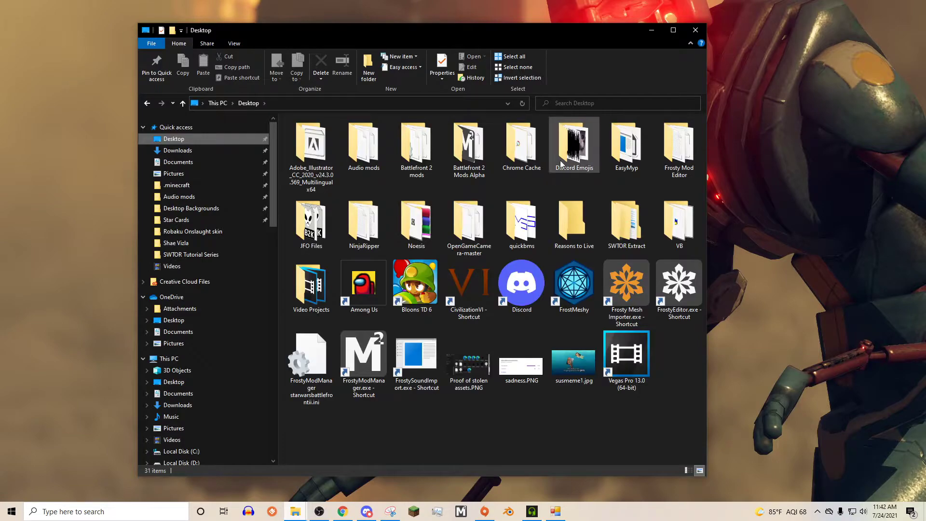
{"action": "double_click", "coordinate": [623, 246]}
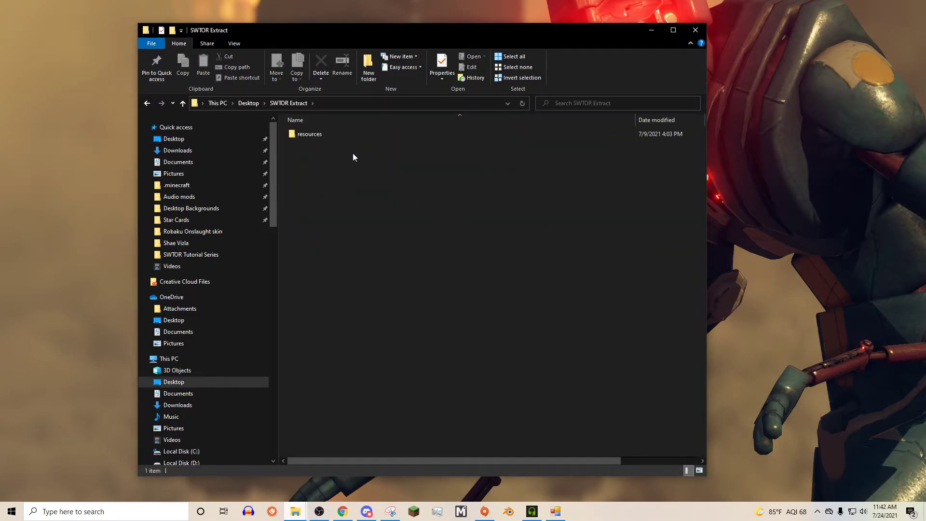
{"action": "double_click", "coordinate": [317, 134]}
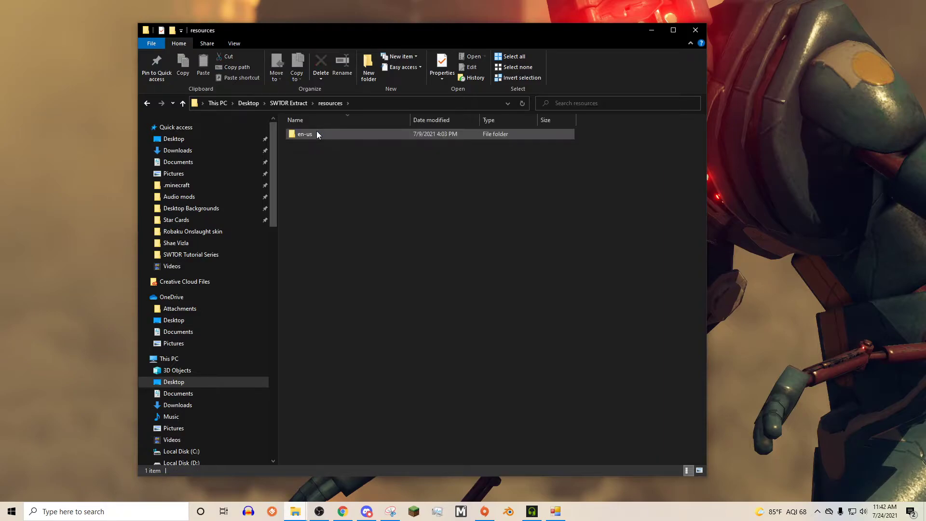
{"action": "double_click", "coordinate": [317, 133]}
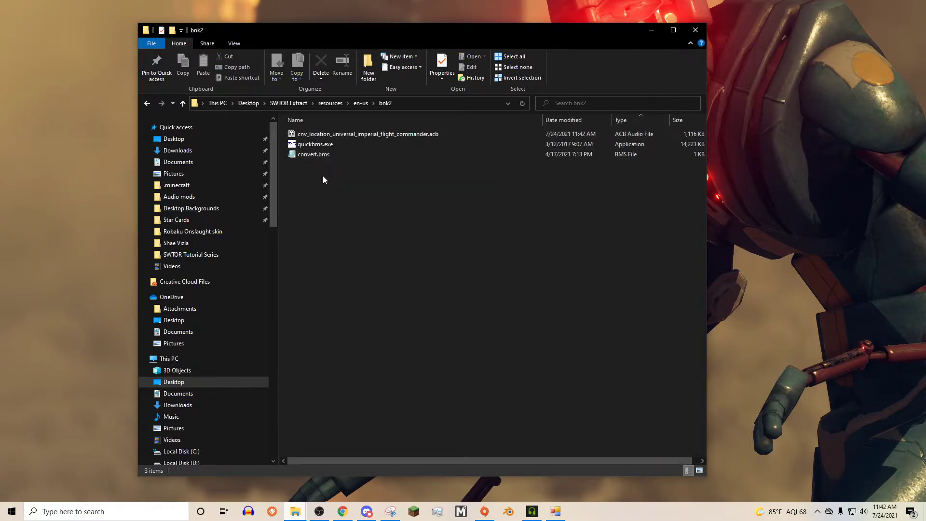
Delete the stray bnk2.rar and flight commander .acb, leaving only quickbms.exe and convert.bms.
{"action": "left_click_drag", "start_coordinate": [322, 180], "coordinate": [310, 144]}
{"action": "right_click", "coordinate": [309, 145]}
{"action": "left_click", "coordinate": [370, 198]}
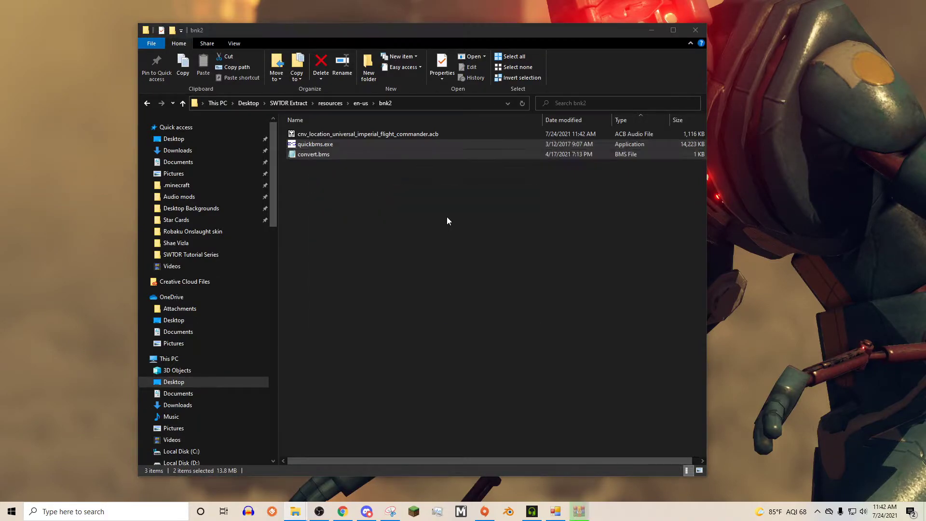
{"action": "left_click_drag", "start_coordinate": [362, 210], "coordinate": [316, 163]}
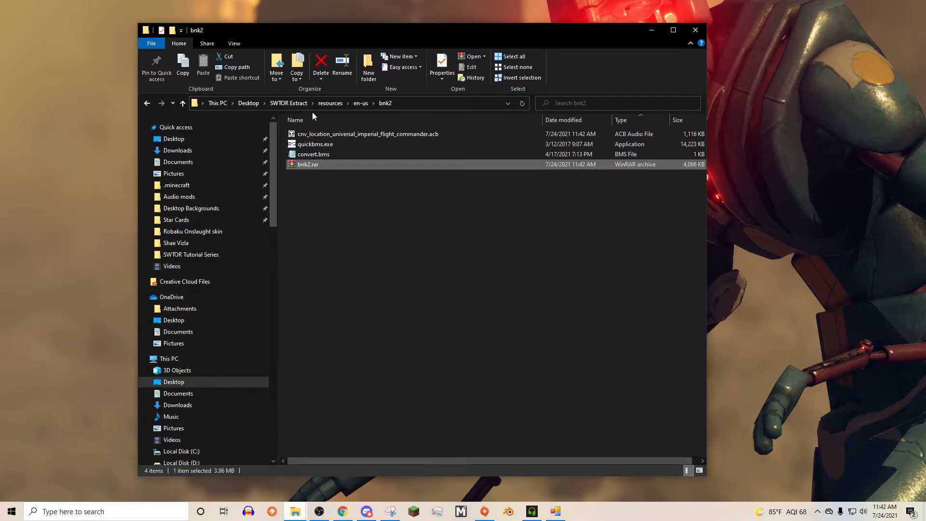
{"action": "key", "text": "Delete"}
{"action": "left_click_drag", "start_coordinate": [455, 228], "coordinate": [379, 155]}
{"action": "key", "text": "Home"}
{"action": "key", "text": "Delete"}
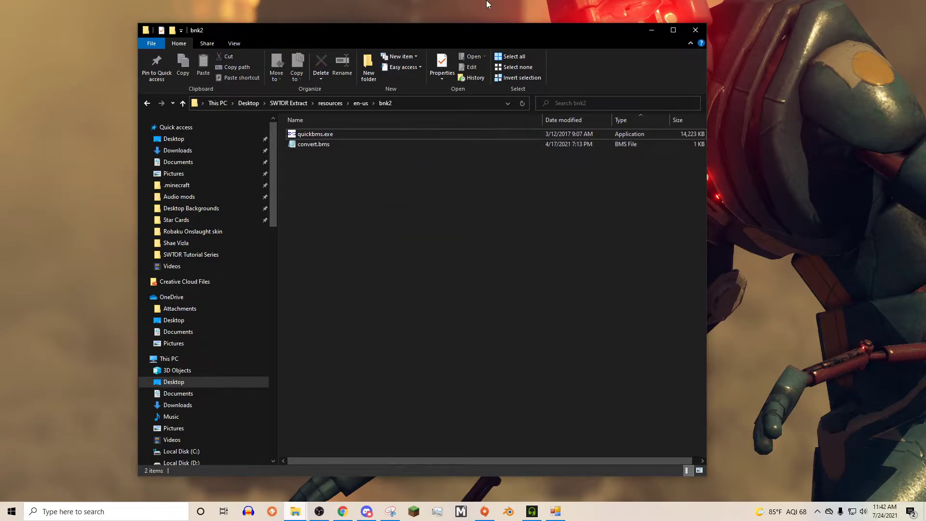
{"action": "left_click", "coordinate": [562, 516]}
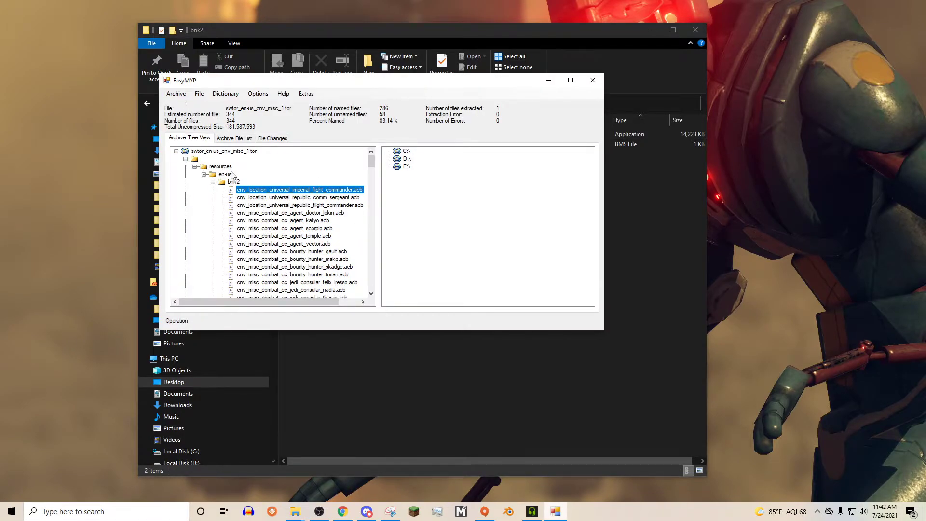
Set SWTOR Extract as EasyMYP's extraction folder again.
{"action": "left_click", "coordinate": [199, 94]}
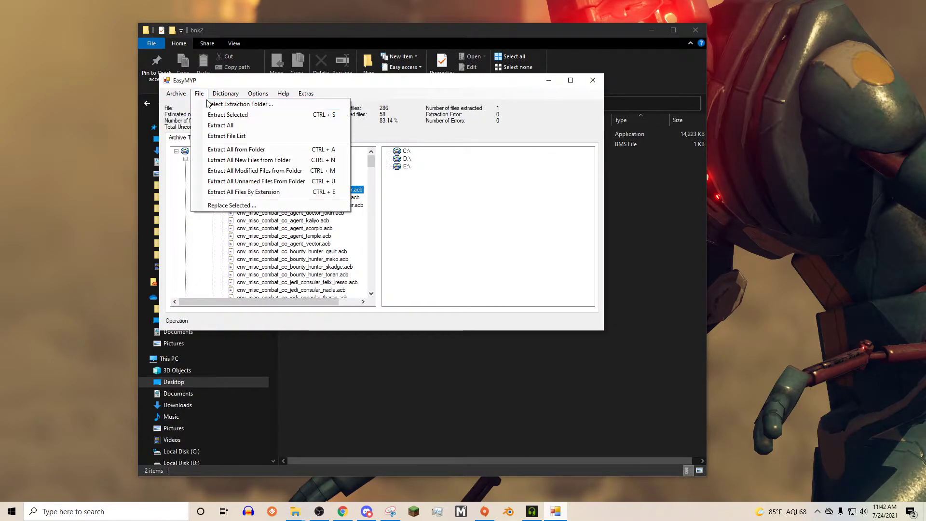
{"action": "left_click", "coordinate": [304, 159]}
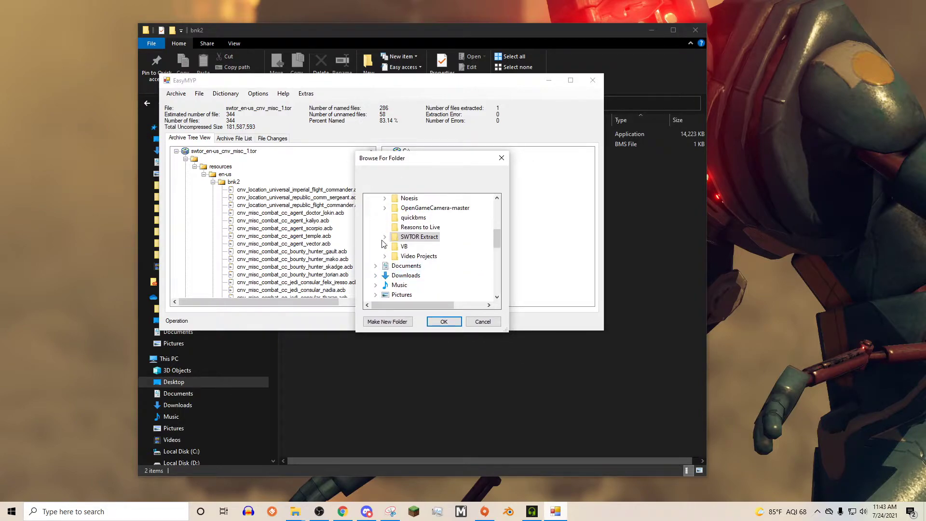
{"action": "scroll", "coordinate": [386, 243], "scroll_direction": "up", "scroll_amount": 2}
{"action": "scroll", "coordinate": [406, 241], "scroll_direction": "down", "scroll_amount": 3}
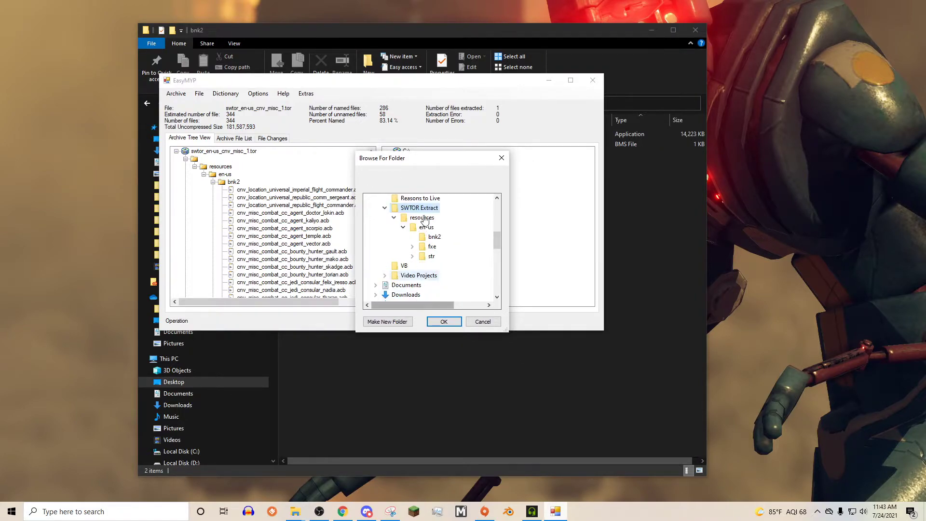
{"action": "left_click", "coordinate": [443, 322]}
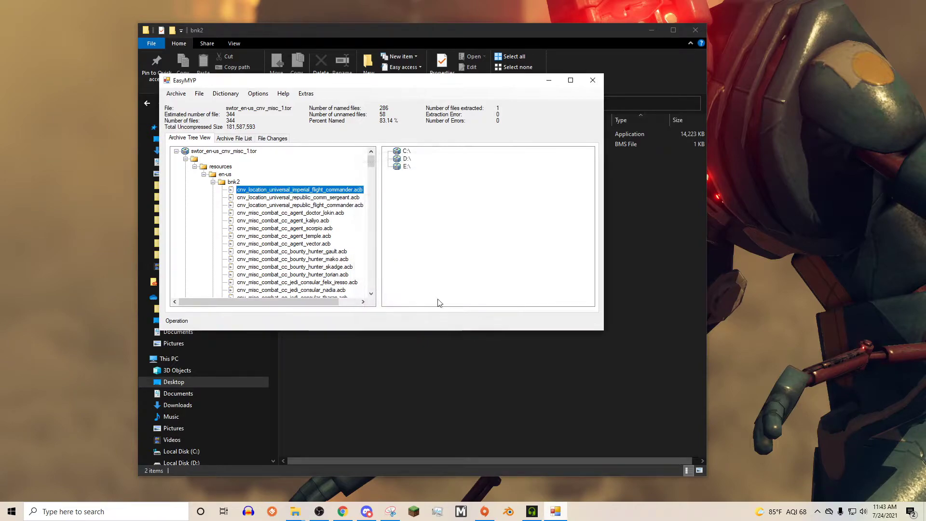
Extract the whole bnk2 folder of .acb voice files from the archive.
{"action": "right_click", "coordinate": [249, 189]}
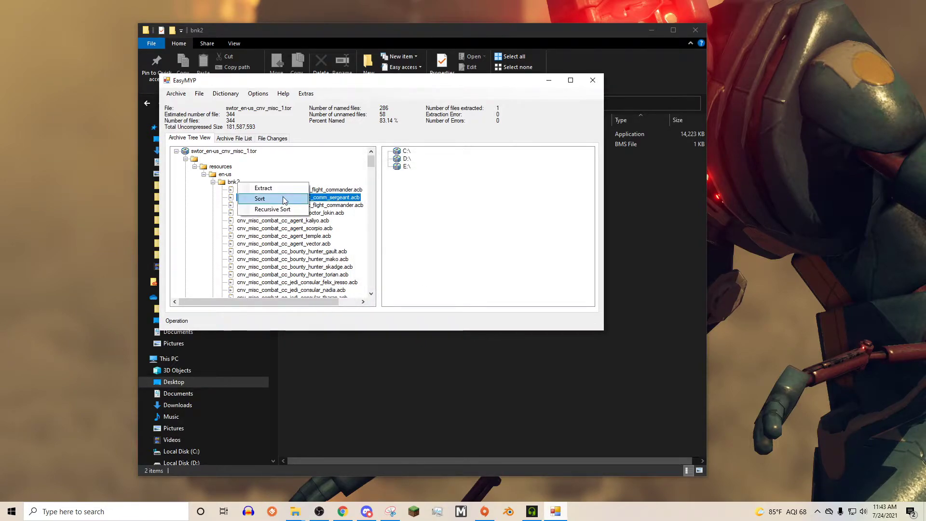
{"action": "left_click", "coordinate": [335, 191]}
{"action": "left_click", "coordinate": [234, 182]}
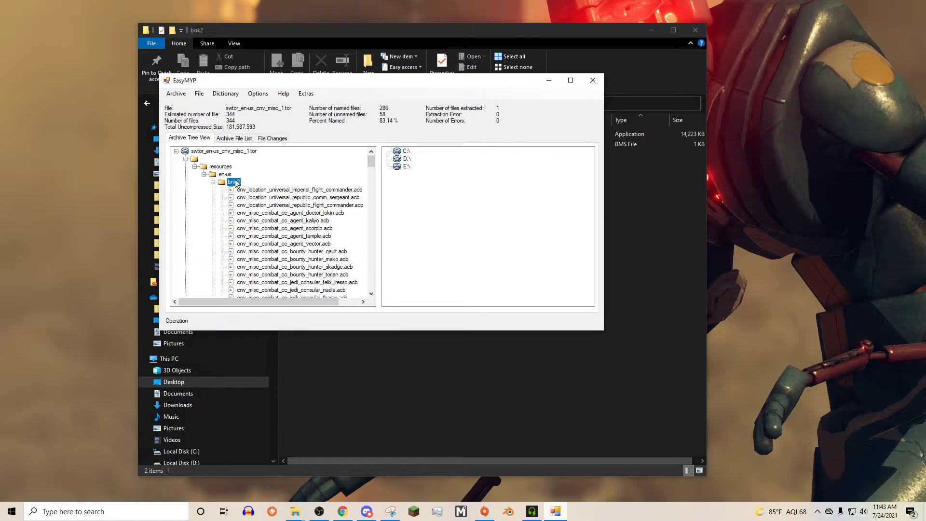
{"action": "right_click", "coordinate": [235, 182]}
{"action": "left_click", "coordinate": [260, 186]}
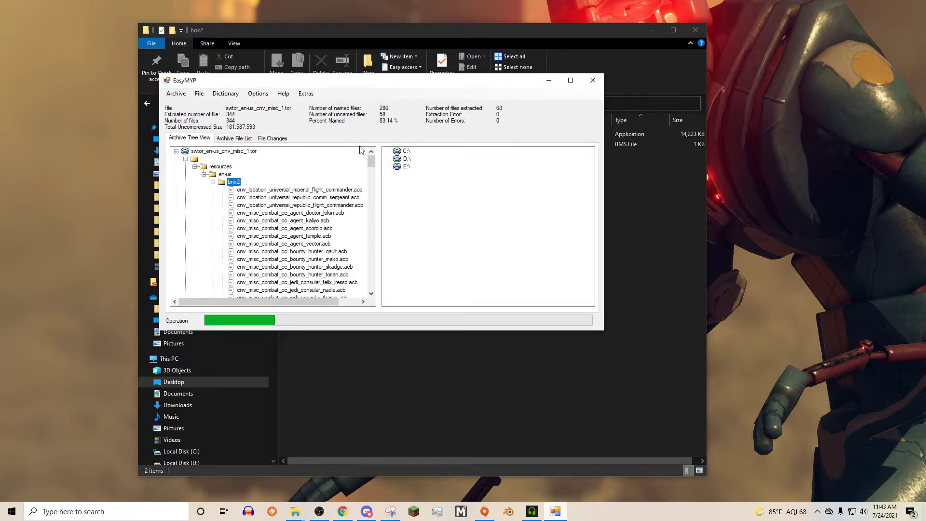
Maximize File Explorer and scroll through the 154 extracted files in bnk2.
{"action": "left_click", "coordinate": [351, 30]}
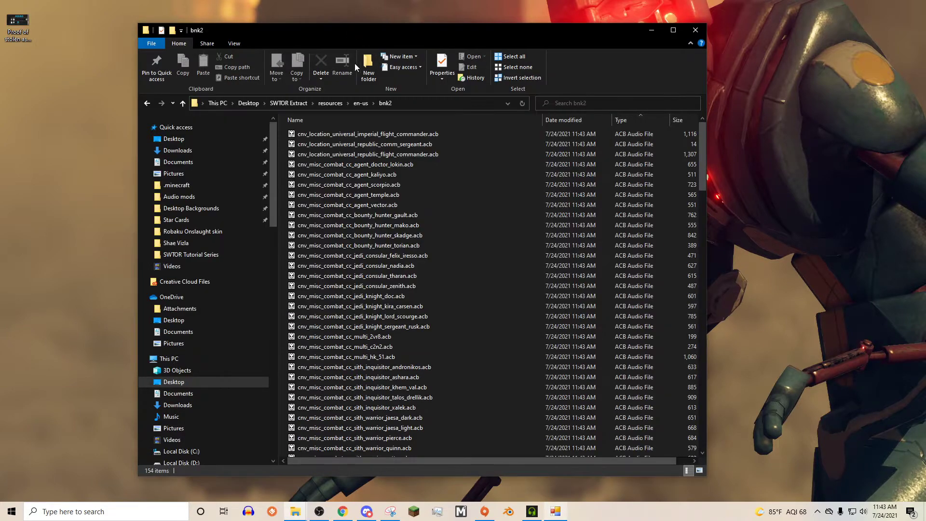
{"action": "left_click_drag", "start_coordinate": [701, 145], "coordinate": [729, 133]}
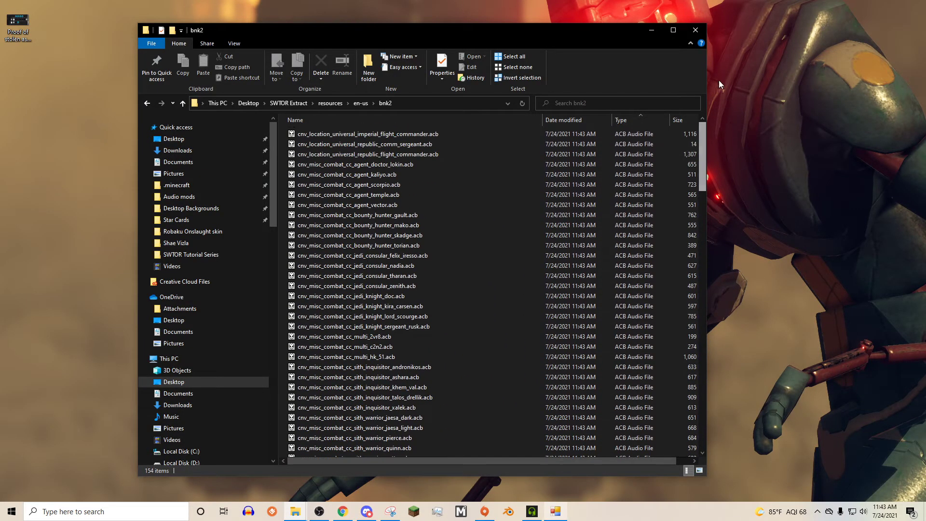
{"action": "key", "text": "super+Up"}
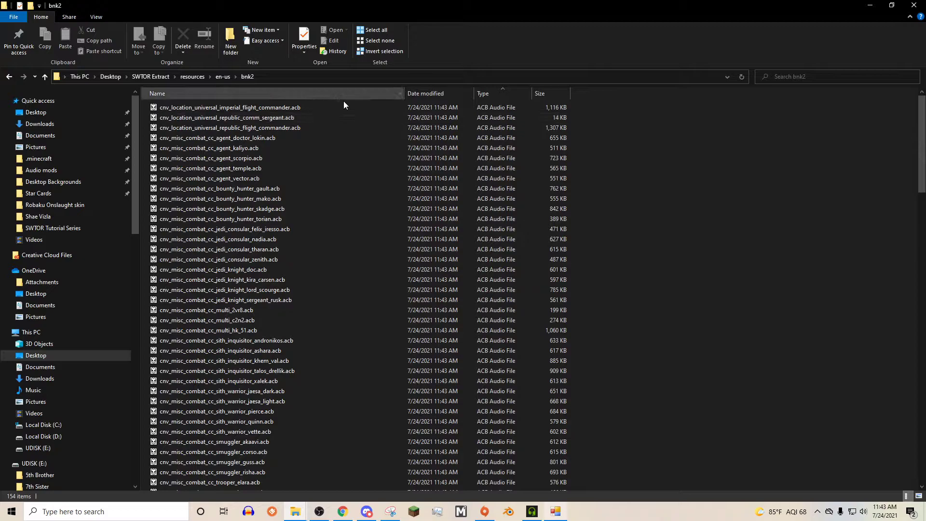
{"action": "left_click_drag", "start_coordinate": [922, 145], "coordinate": [921, 434]}
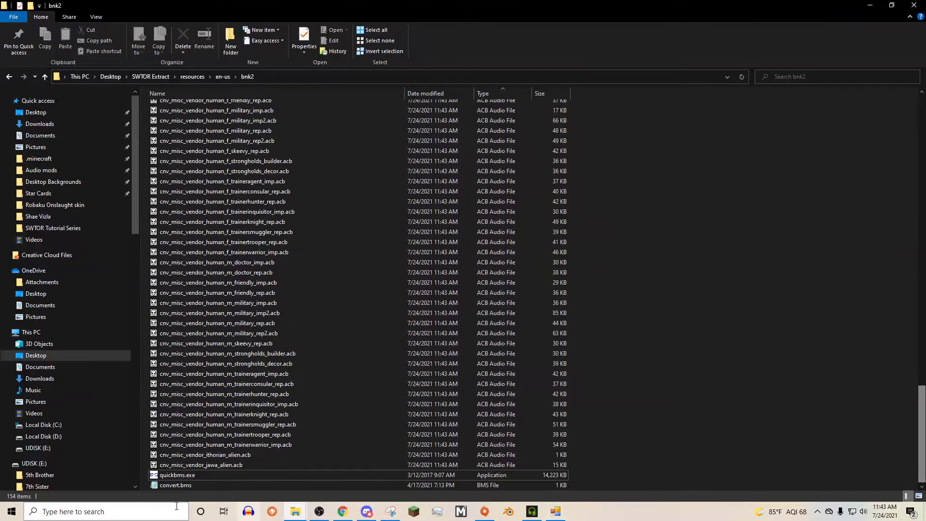
{"action": "left_click_drag", "start_coordinate": [577, 476], "coordinate": [563, 487]}
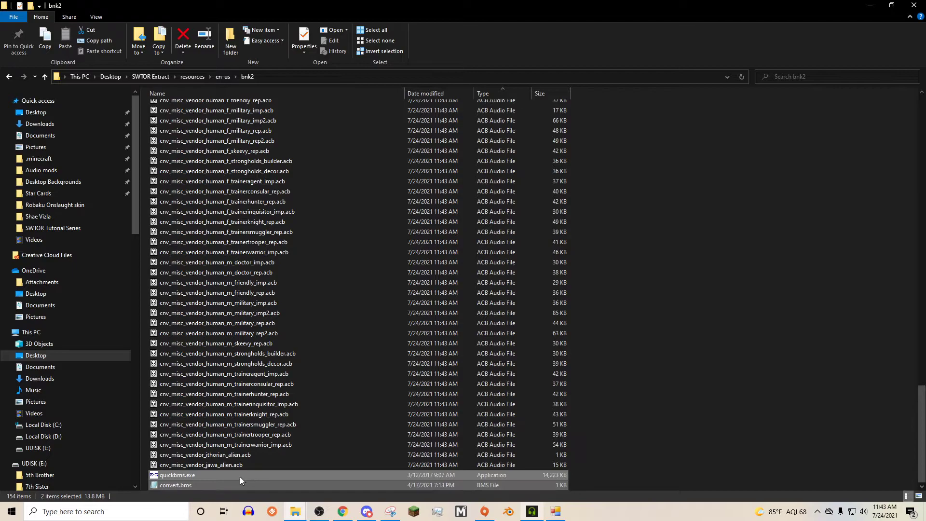
{"action": "scroll", "coordinate": [193, 182], "scroll_direction": "up", "scroll_amount": 20}
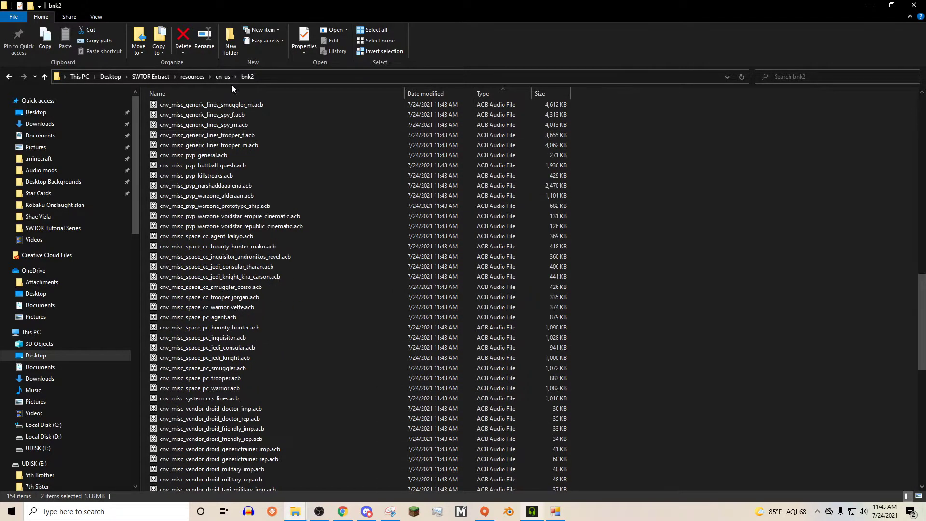
{"action": "scroll", "coordinate": [277, 172], "scroll_direction": "up", "scroll_amount": 15}
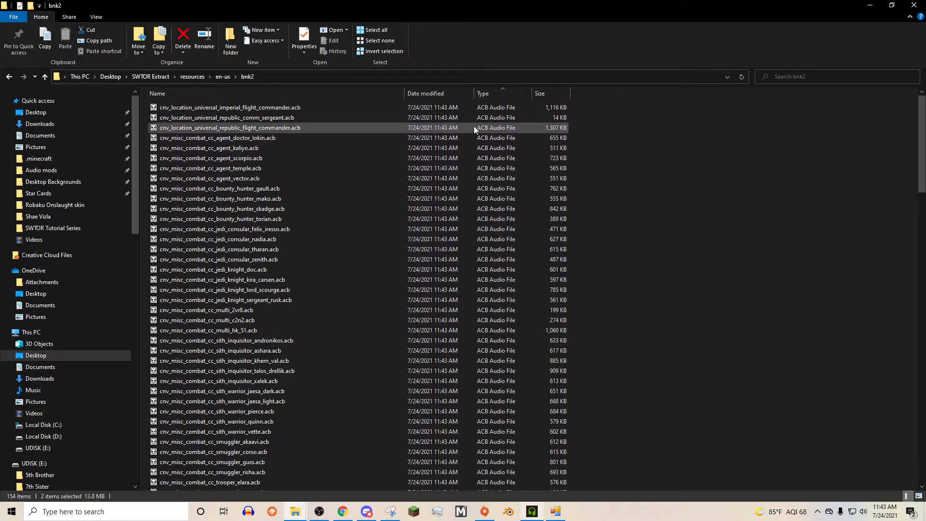
Delete the unwanted .acb files in batches (53, 7, 31, then the rest), keeping the three bounty hunter files.
{"action": "left_click_drag", "start_coordinate": [582, 107], "coordinate": [224, 244]}
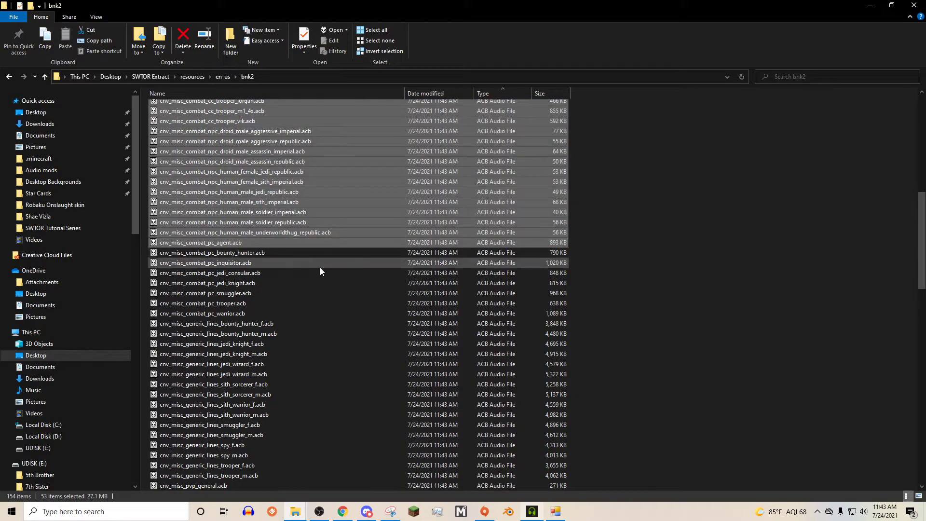
{"action": "key", "text": "Delete"}
{"action": "scroll", "coordinate": [311, 218], "scroll_direction": "up", "scroll_amount": 5}
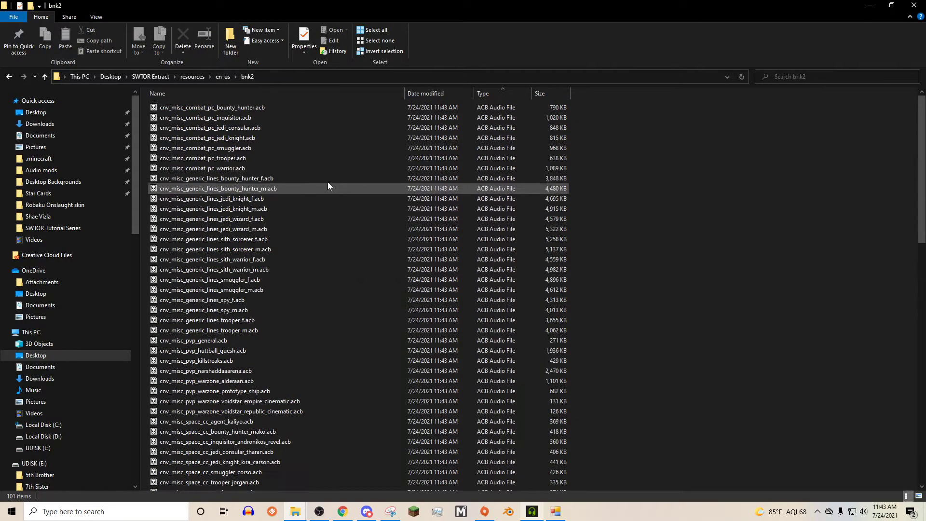
{"action": "left_click_drag", "start_coordinate": [580, 114], "coordinate": [479, 180]}
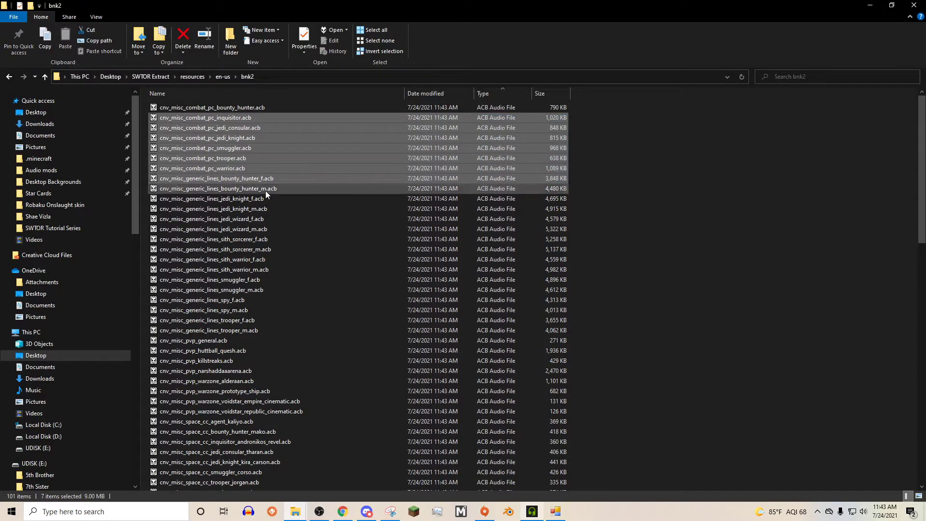
{"action": "key", "text": "Delete"}
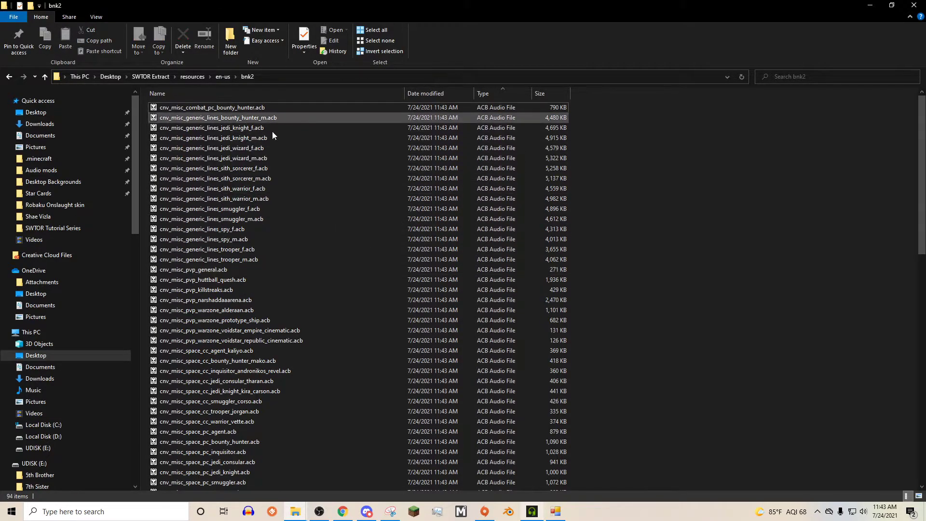
{"action": "left_click_drag", "start_coordinate": [593, 128], "coordinate": [322, 431]}
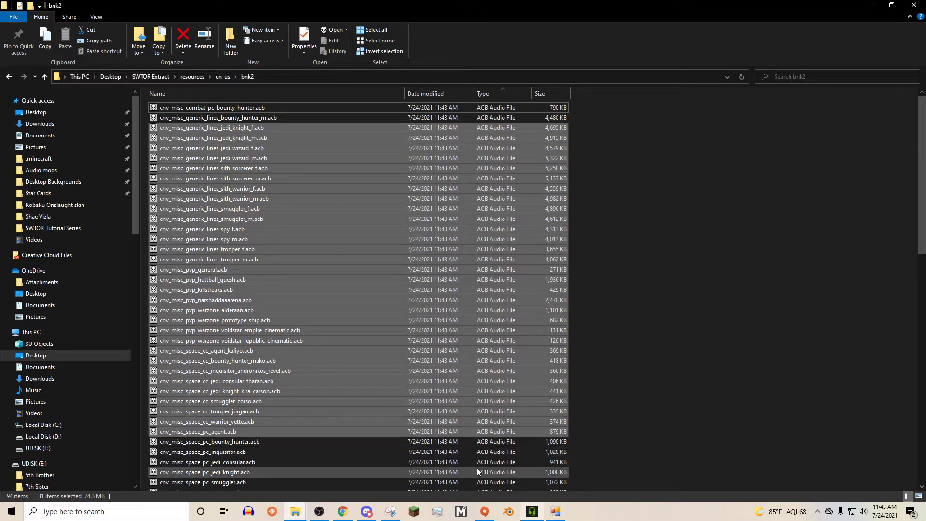
{"action": "key", "text": "Delete"}
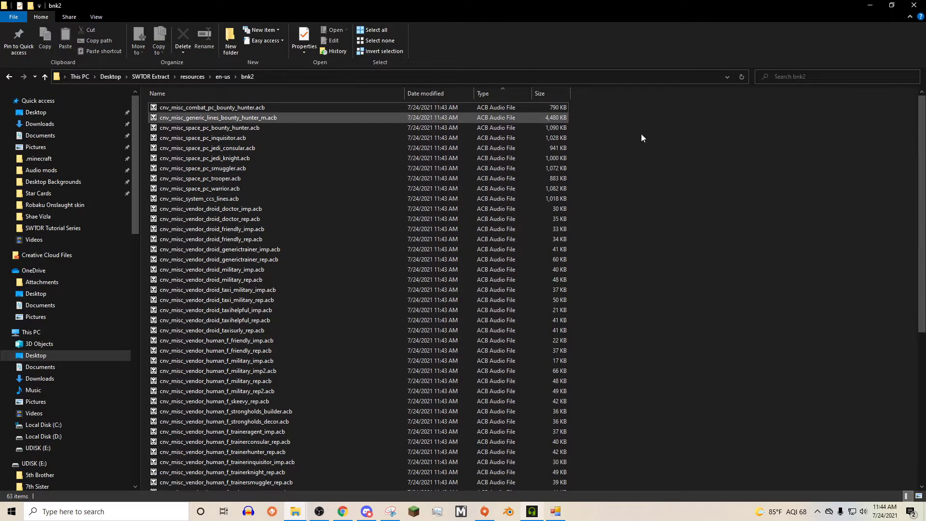
{"action": "left_click_drag", "start_coordinate": [587, 137], "coordinate": [387, 463]}
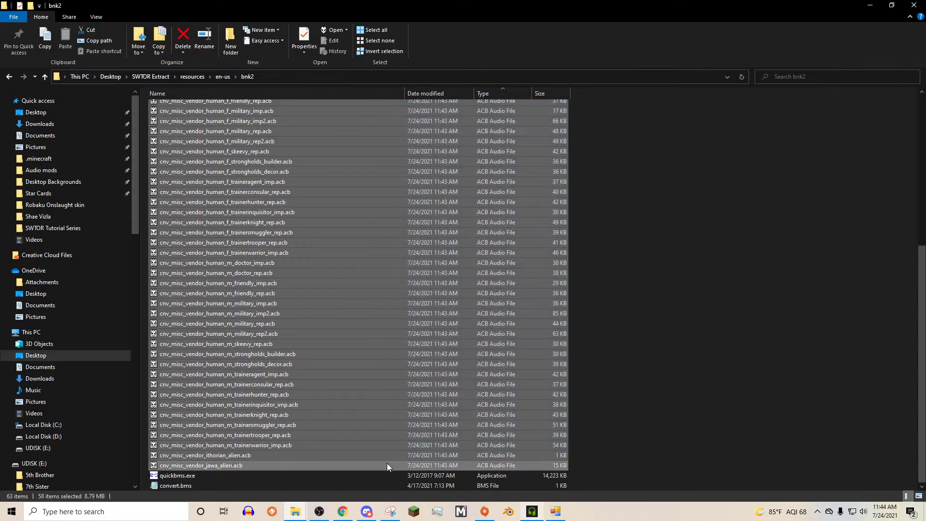
{"action": "key", "text": "Delete"}
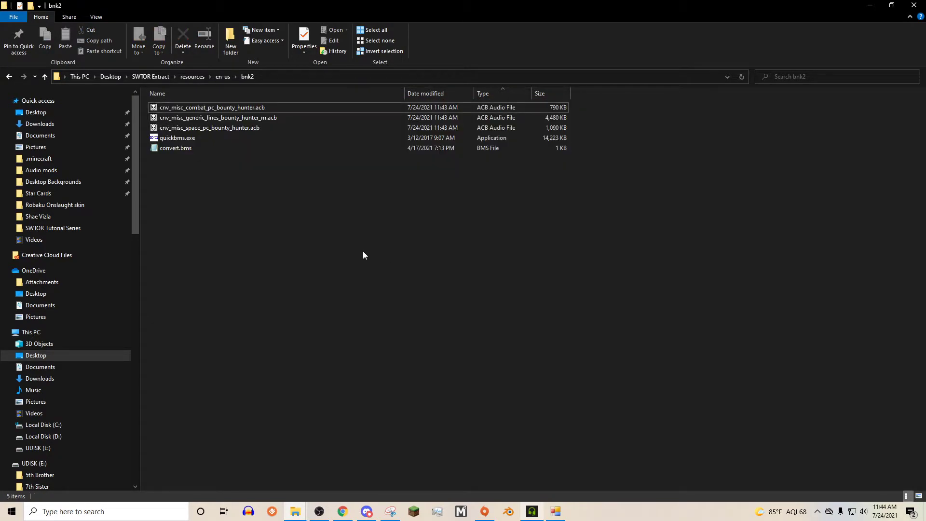
Cancel the accidental rename of quickbms.exe and launch it.
{"action": "left_click", "coordinate": [187, 136]}
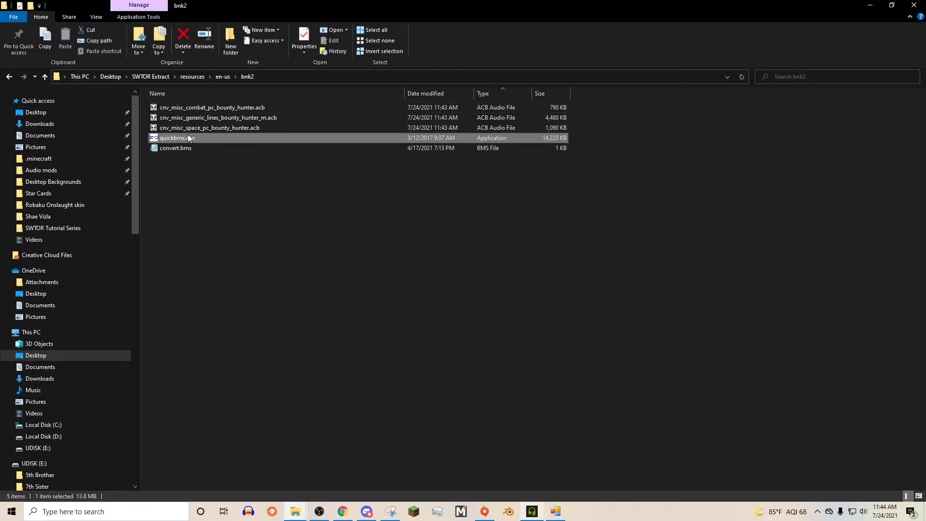
{"action": "left_click", "coordinate": [187, 136]}
{"action": "left_click", "coordinate": [228, 152]}
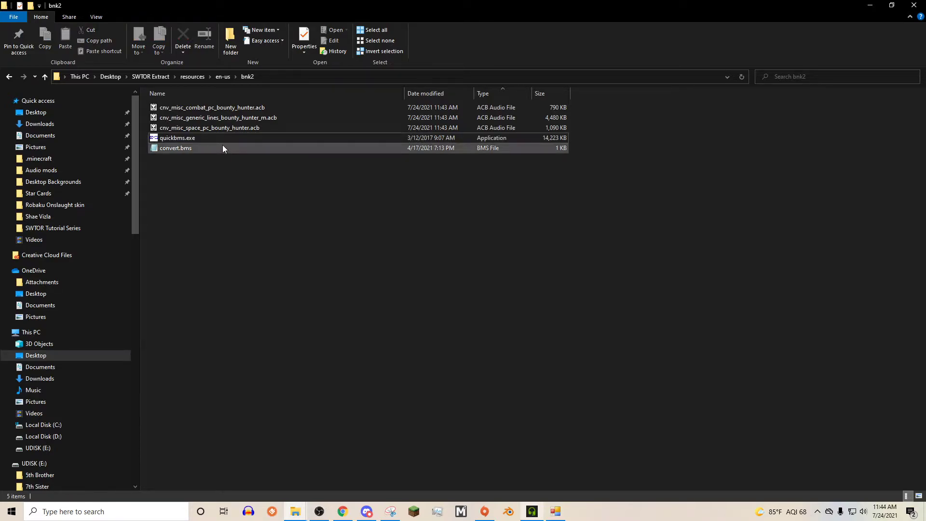
{"action": "left_click", "coordinate": [222, 139]}
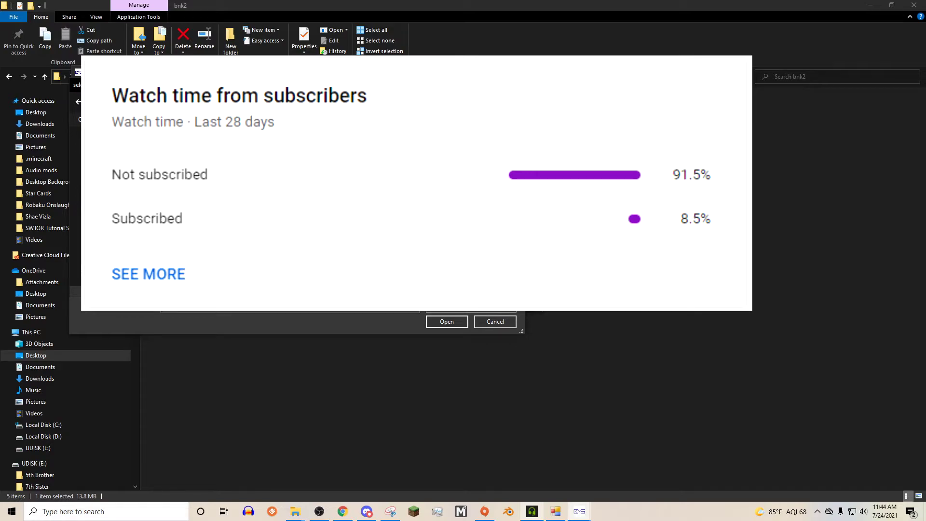
Confirm the input file and output location, close the finished console, and return to SWTOR Extract.
{"action": "key", "text": "Return"}
{"action": "left_click", "coordinate": [440, 322]}
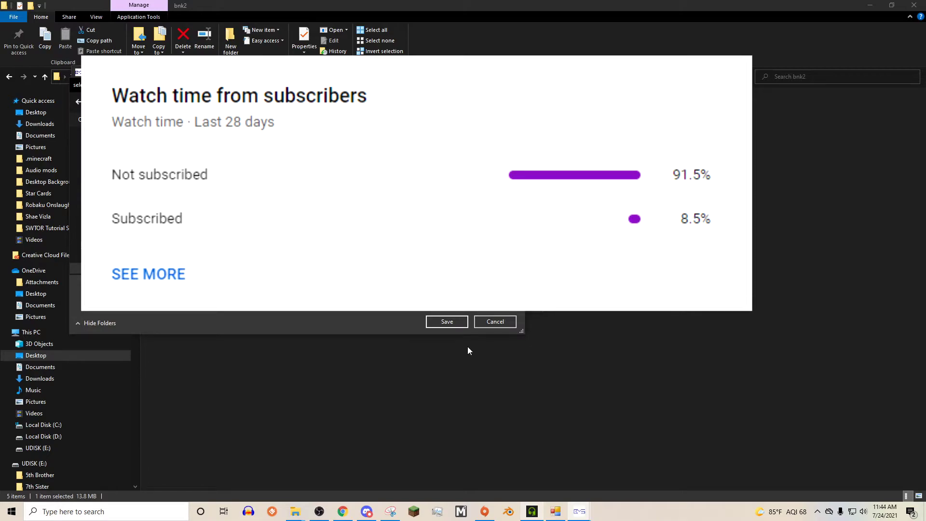
{"action": "left_click", "coordinate": [445, 323]}
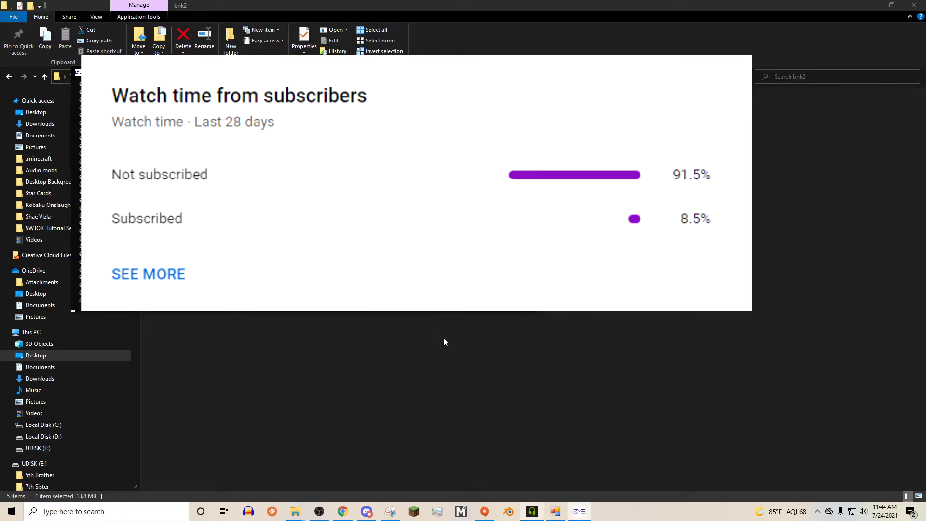
{"action": "key", "text": "Return"}
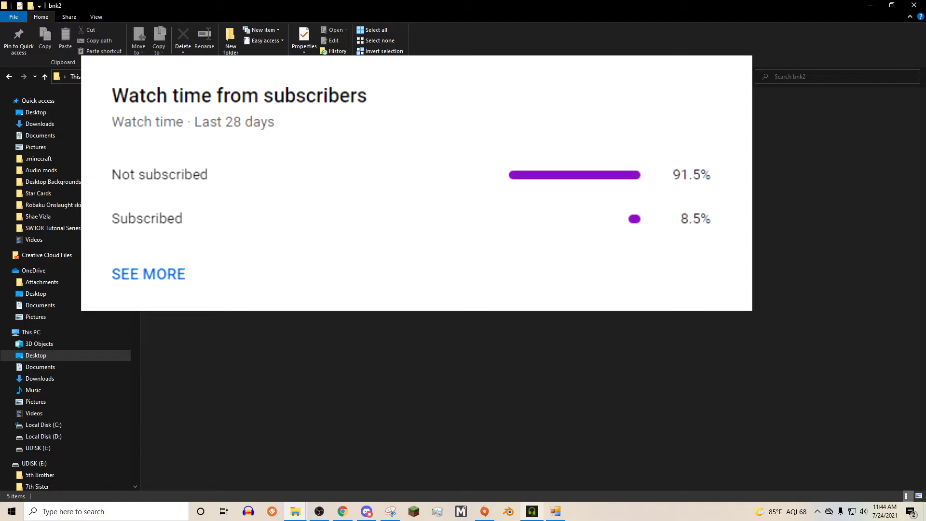
{"action": "key", "text": "alt+Left"}
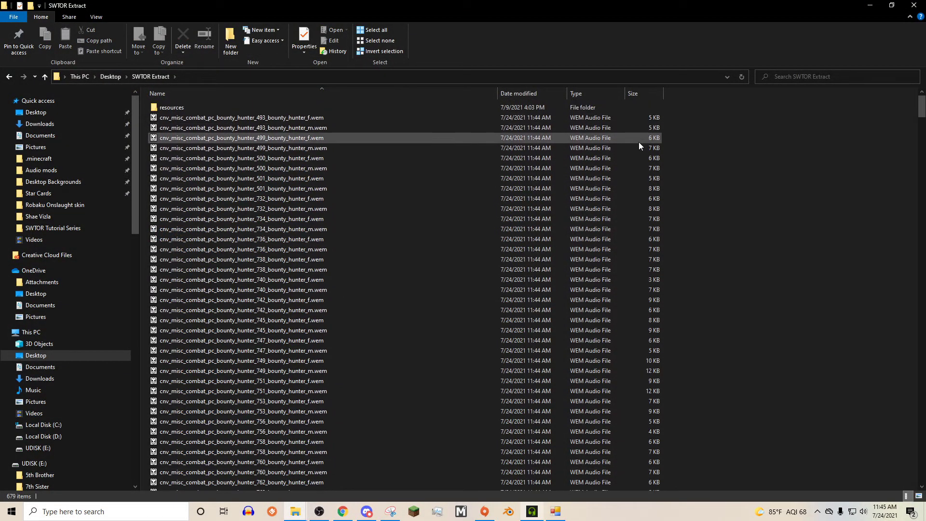
{"action": "left_click", "coordinate": [160, 132]}
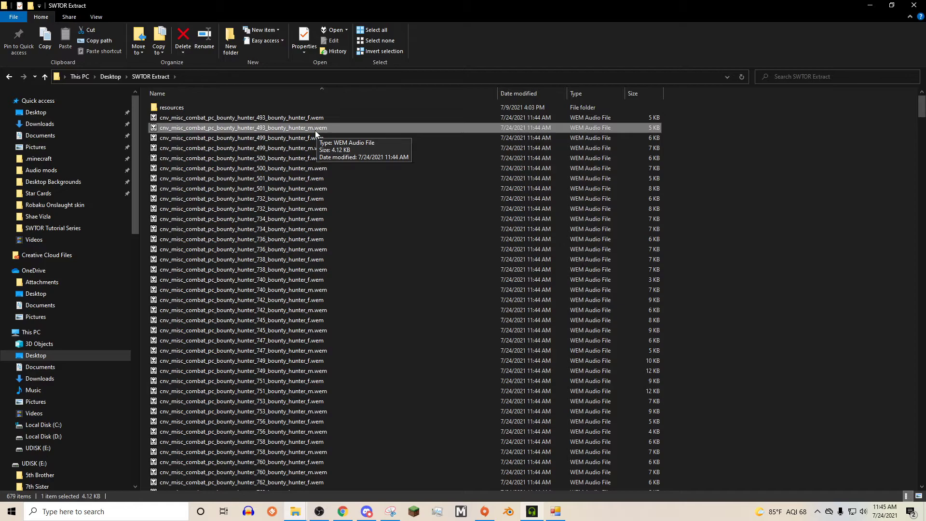
{"action": "scroll", "coordinate": [916, 109], "scroll_direction": "down", "scroll_amount": 1}
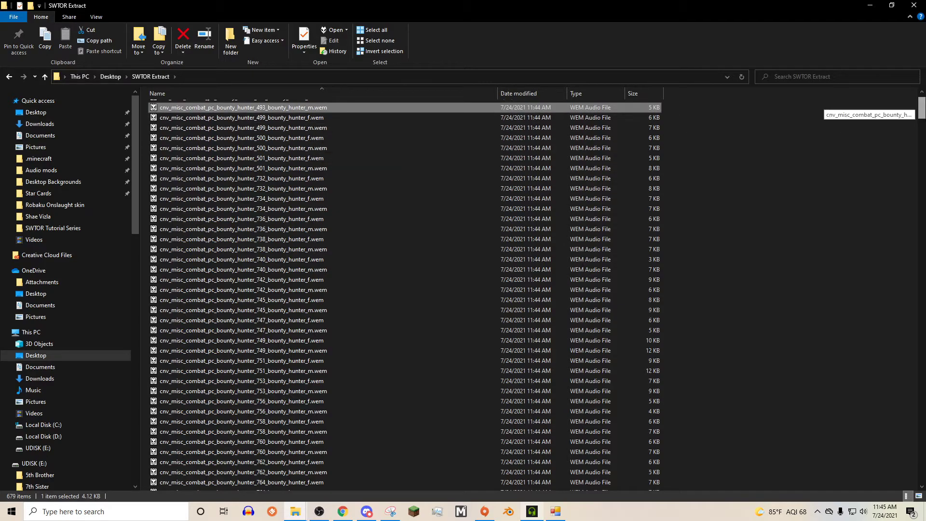
{"action": "scroll", "coordinate": [913, 116], "scroll_direction": "down", "scroll_amount": 6}
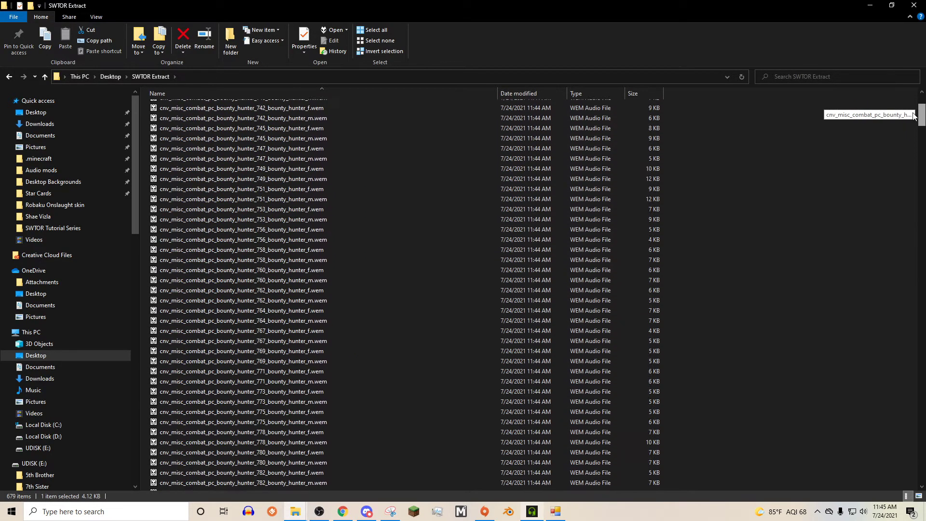
{"action": "scroll", "coordinate": [913, 116], "scroll_direction": "up", "scroll_amount": 7}
{"action": "left_click", "coordinate": [666, 129]}
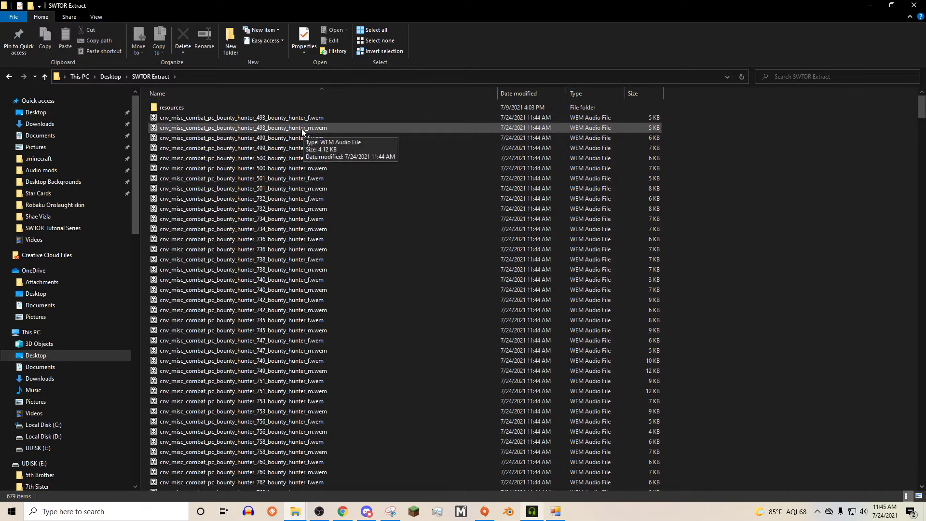
Audition the 493 and 499 male bounty hunter clips in foobar2000, then move the player aside.
{"action": "double_click", "coordinate": [280, 127]}
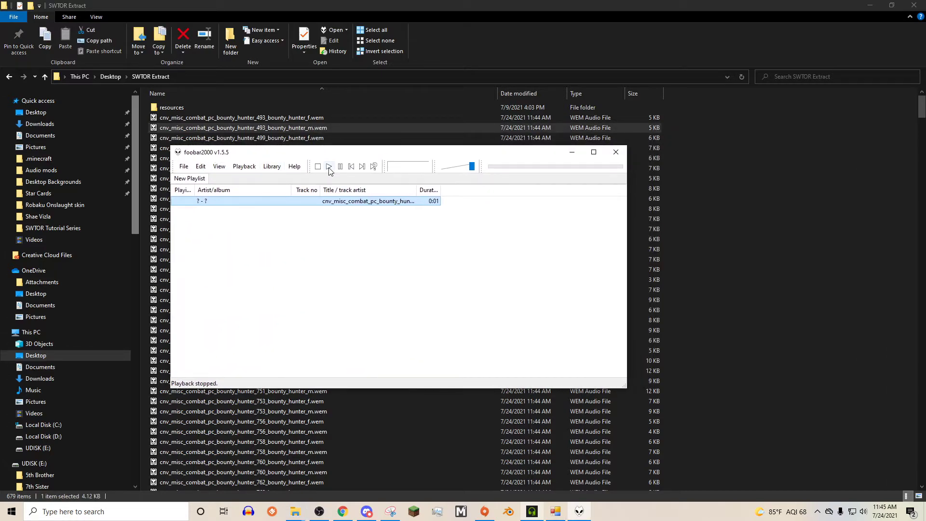
{"action": "left_click", "coordinate": [329, 168]}
{"action": "double_click", "coordinate": [306, 144]}
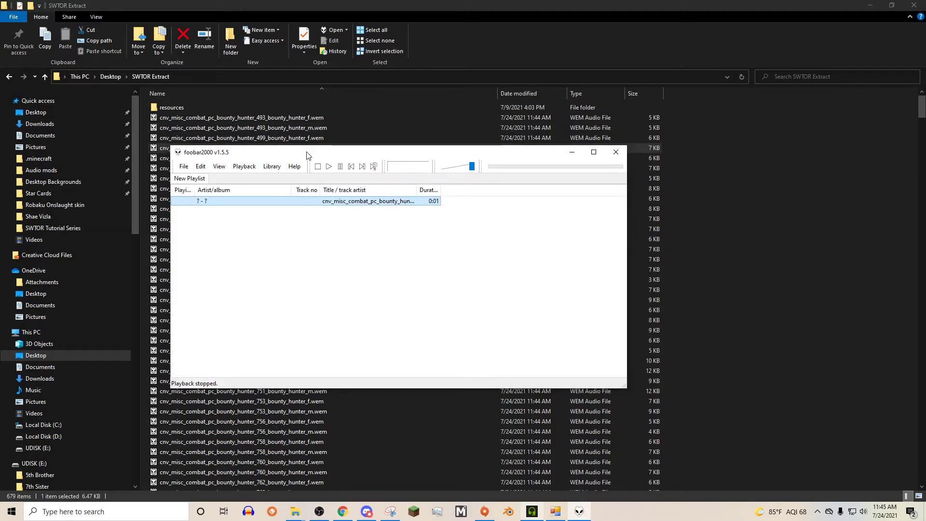
{"action": "left_click_drag", "start_coordinate": [308, 158], "coordinate": [492, 133]}
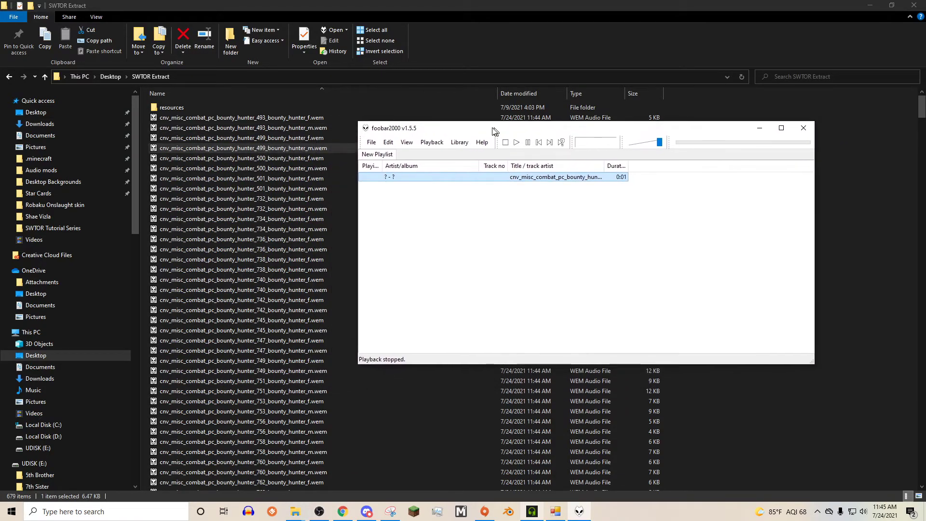
{"action": "left_click", "coordinate": [312, 168]}
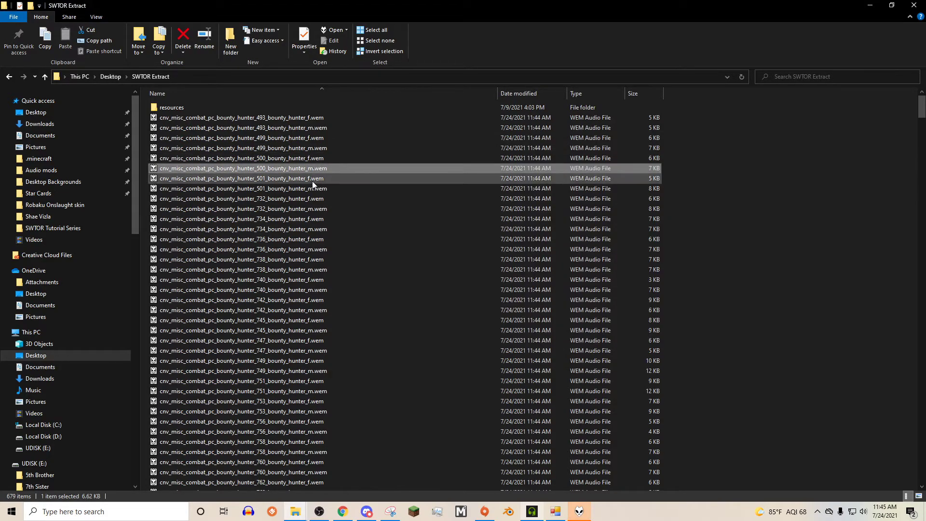
Scroll down the extracted file list to the 819 male bounty hunter clip.
{"action": "left_click", "coordinate": [311, 188]}
{"action": "scroll", "coordinate": [325, 203], "scroll_direction": "down", "scroll_amount": 7}
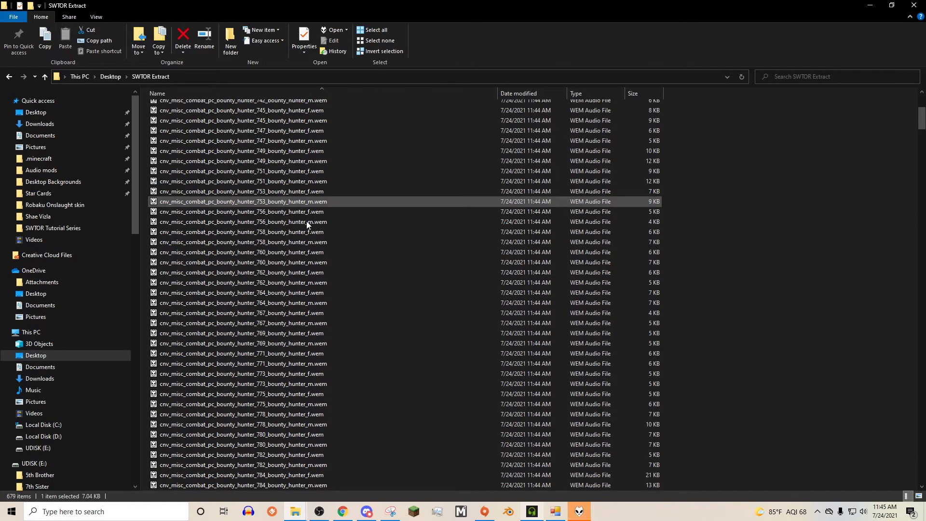
{"action": "scroll", "coordinate": [304, 212], "scroll_direction": "down", "scroll_amount": 12}
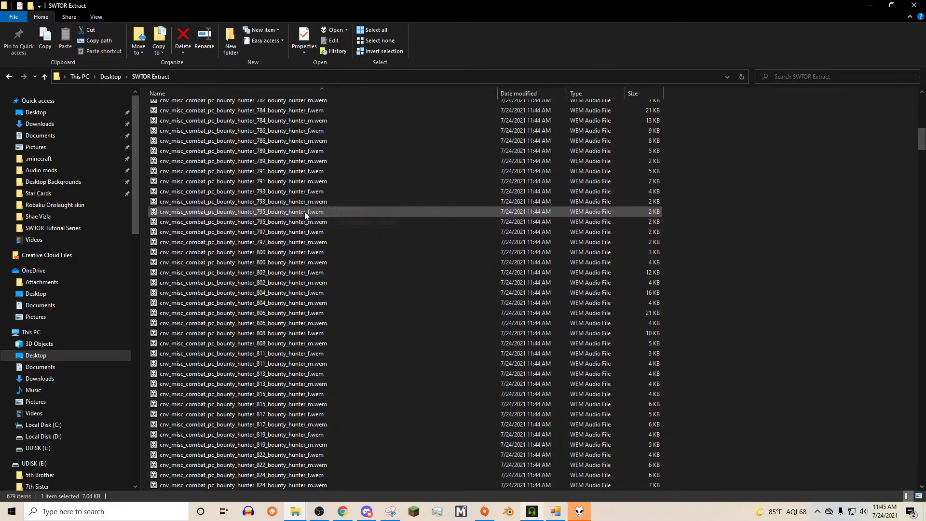
{"action": "left_click", "coordinate": [304, 204]}
{"action": "scroll", "coordinate": [305, 208], "scroll_direction": "down", "scroll_amount": 6}
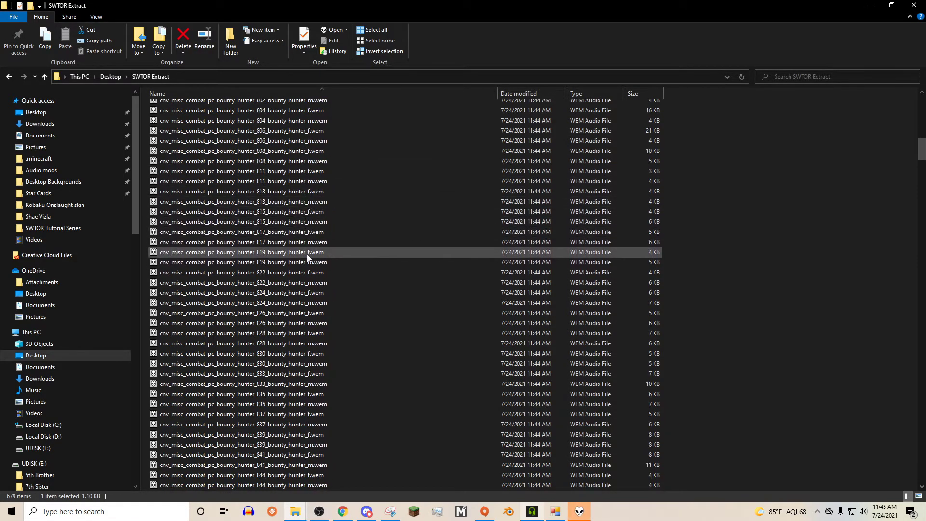
{"action": "left_click", "coordinate": [302, 261]}
{"action": "scroll", "coordinate": [307, 226], "scroll_direction": "down", "scroll_amount": 2}
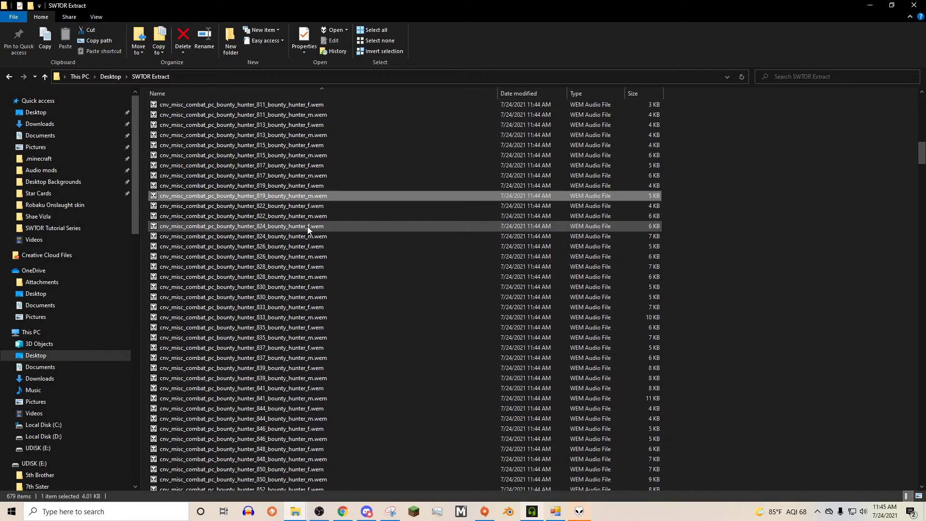
Rename the 819 male clip to sure.wem.
{"action": "right_click", "coordinate": [302, 199]}
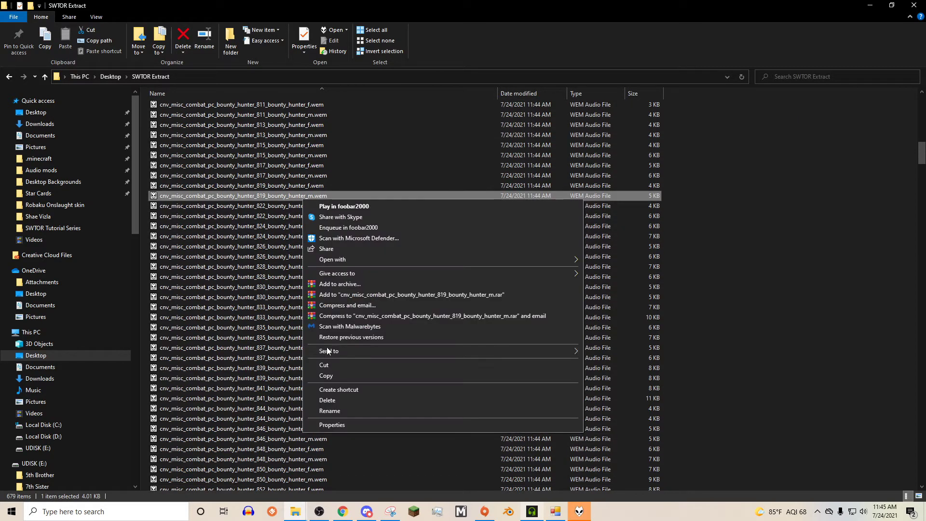
{"action": "left_click", "coordinate": [326, 410]}
{"action": "type", "text": "12345678901"}
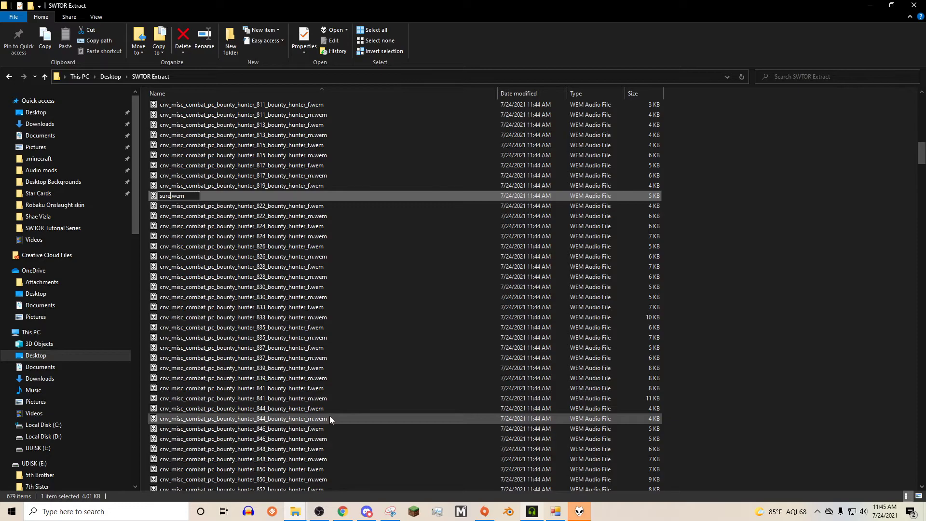
{"action": "key", "text": "Return"}
{"action": "left_click", "coordinate": [738, 221]}
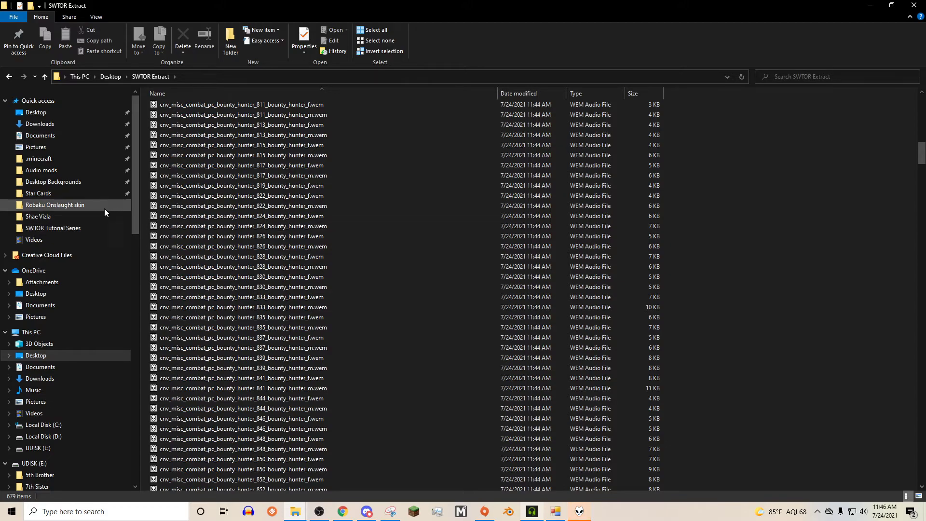
Open the Robaku Onslaught skin's Audio > Ability 1 folder.
{"action": "left_click", "coordinate": [75, 207]}
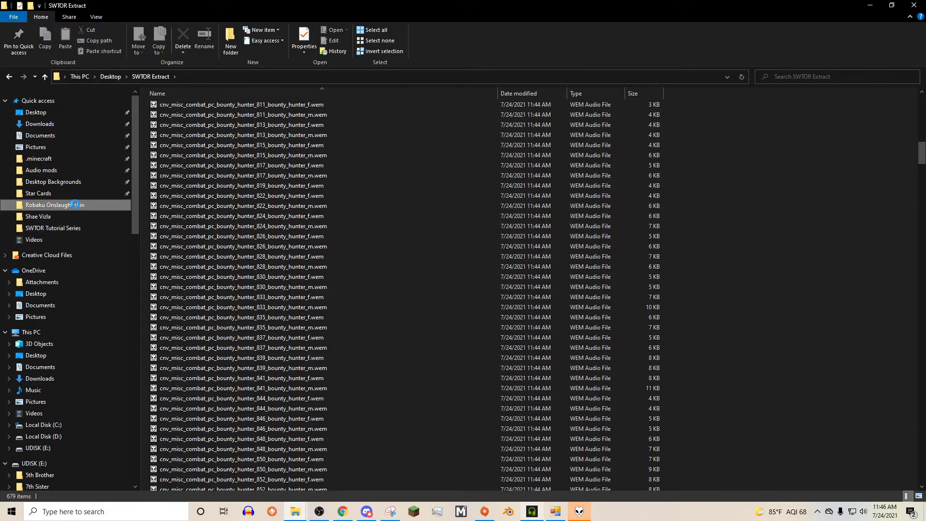
{"action": "left_click", "coordinate": [230, 143]}
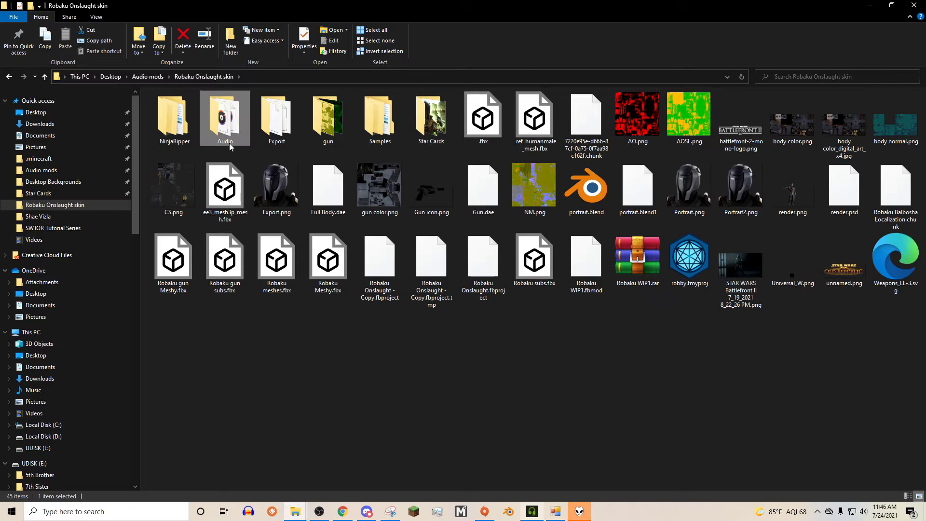
{"action": "left_click", "coordinate": [239, 155]}
{"action": "double_click", "coordinate": [236, 122]}
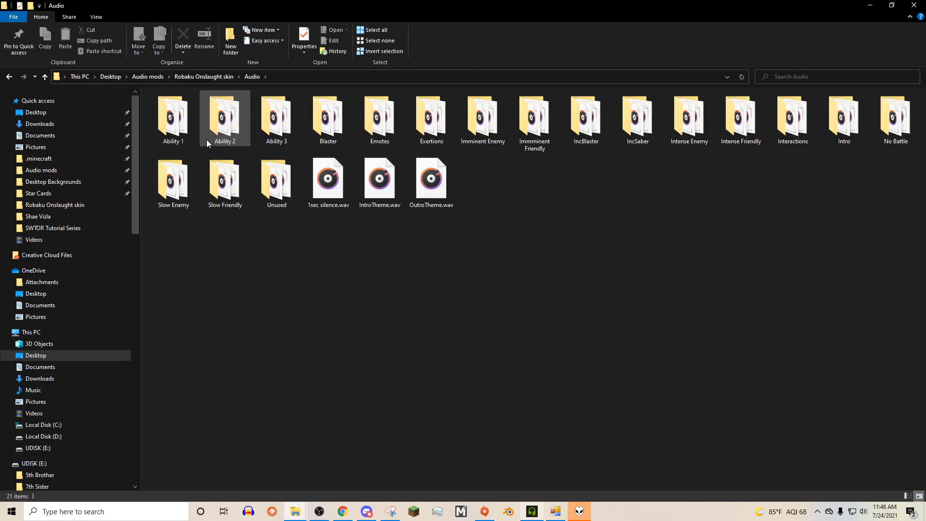
{"action": "double_click", "coordinate": [155, 121]}
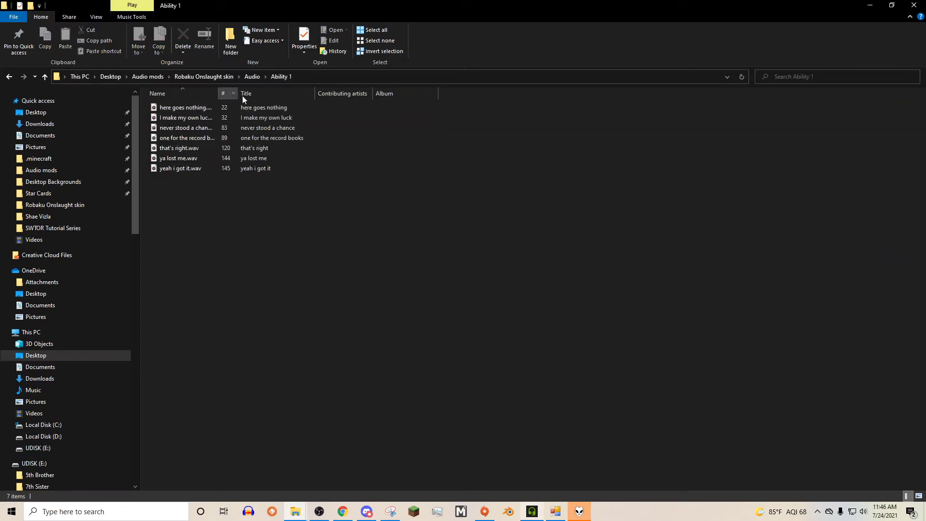
Play the 'here goes nothing', 'one for the record books' and 'I make my own luck' lines, then return to Audio.
{"action": "left_click_drag", "start_coordinate": [285, 205], "coordinate": [277, 108]}
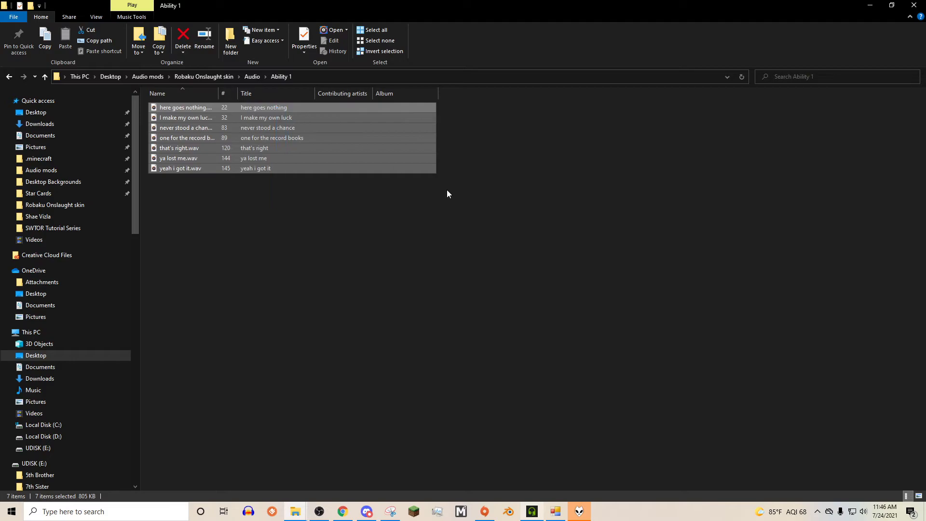
{"action": "left_click_drag", "start_coordinate": [456, 270], "coordinate": [264, 105]}
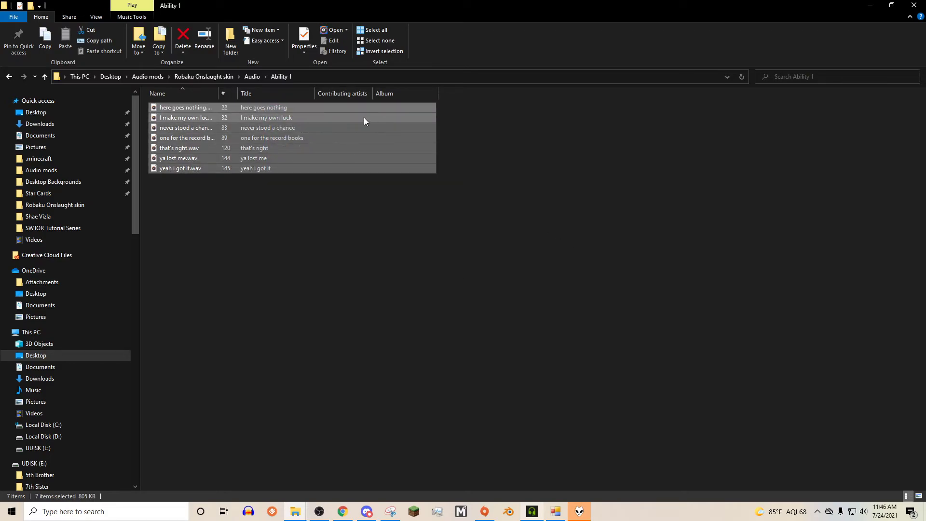
{"action": "left_click", "coordinate": [276, 108]}
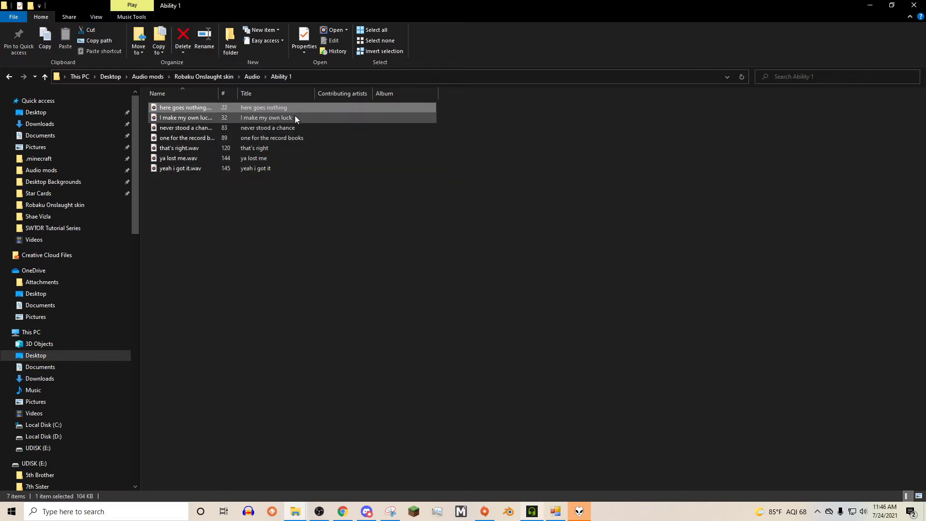
{"action": "double_click", "coordinate": [275, 107]}
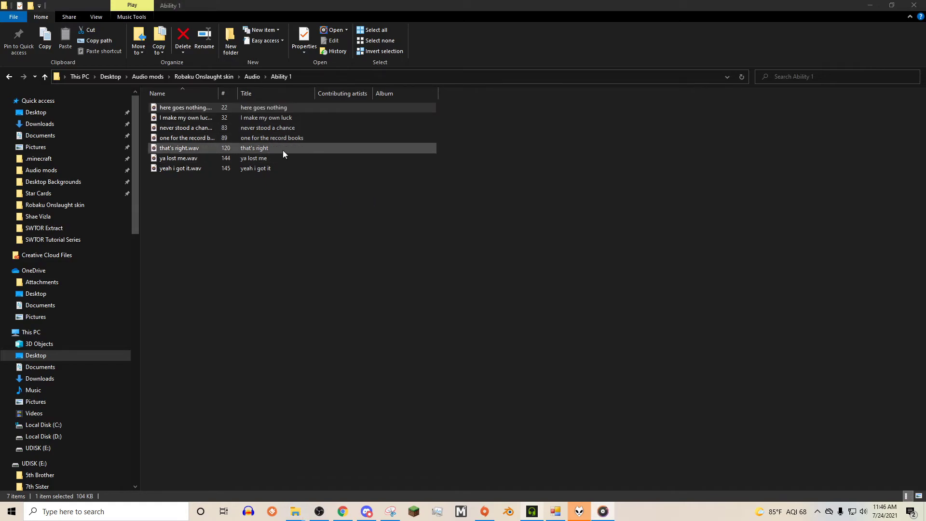
{"action": "double_click", "coordinate": [276, 137]}
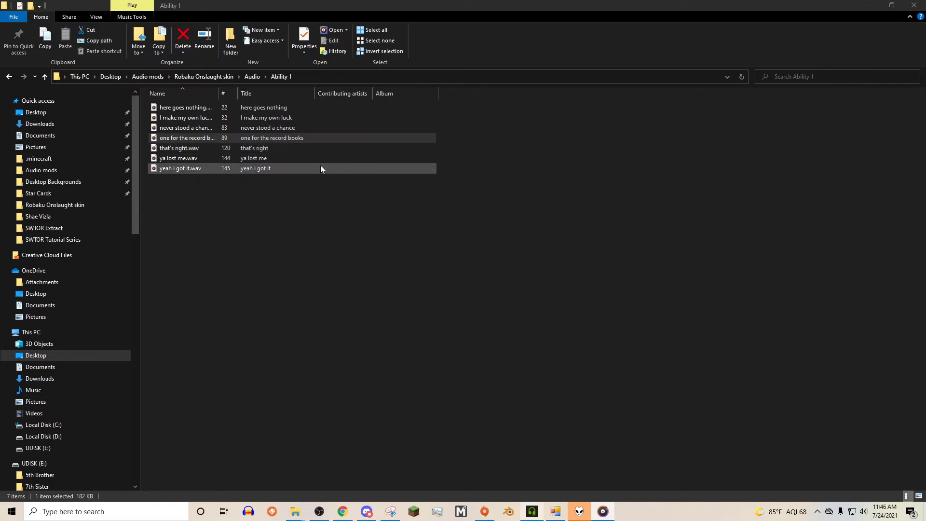
{"action": "double_click", "coordinate": [262, 120]}
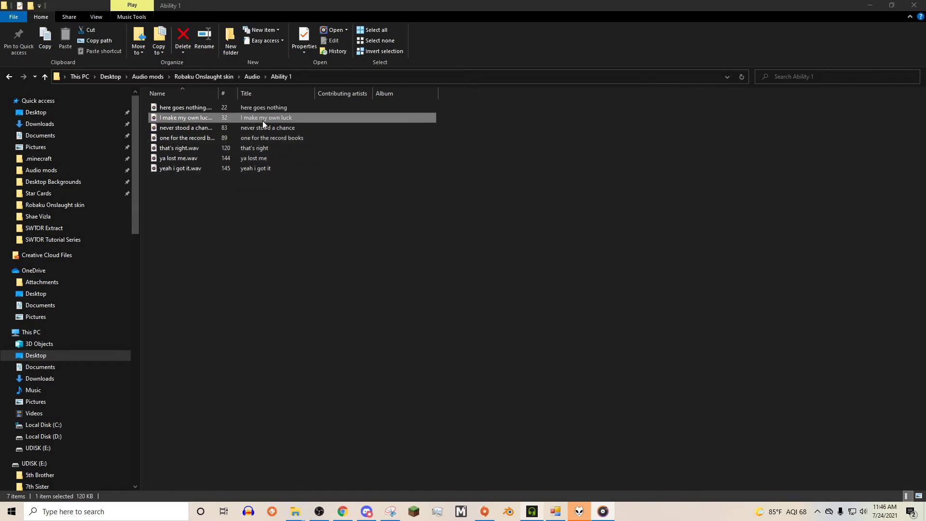
{"action": "left_click", "coordinate": [253, 78]}
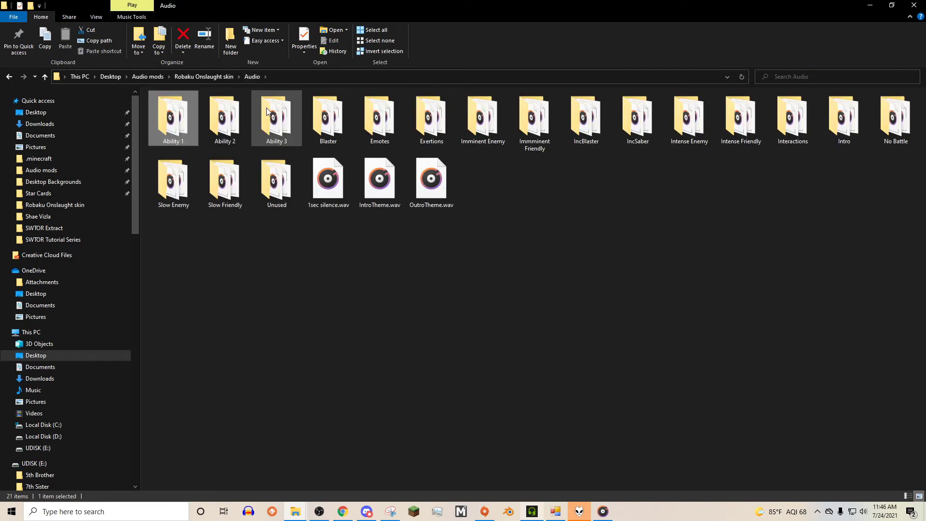
{"action": "left_click_drag", "start_coordinate": [909, 337], "coordinate": [164, 94]}
Deselect the items in the Robaku Onslaught skin's Audio folder.
{"action": "left_click", "coordinate": [388, 266]}
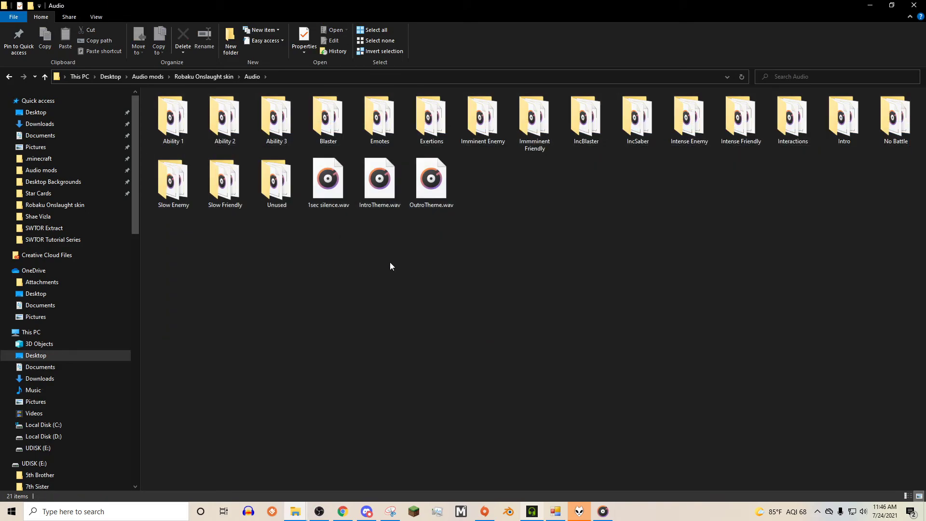